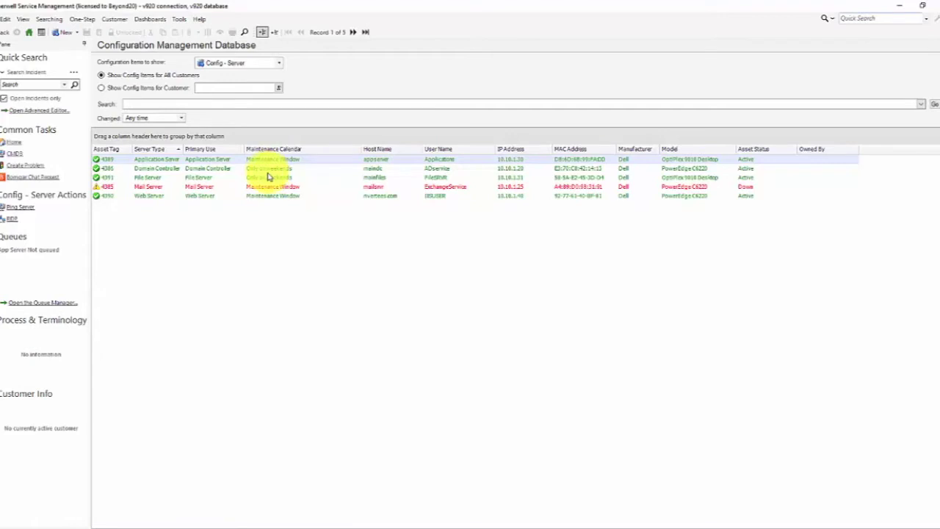
Open the application server record with asset tag 4389 and bring up its Maintenance Window business hours definition.
double_click(277, 160)
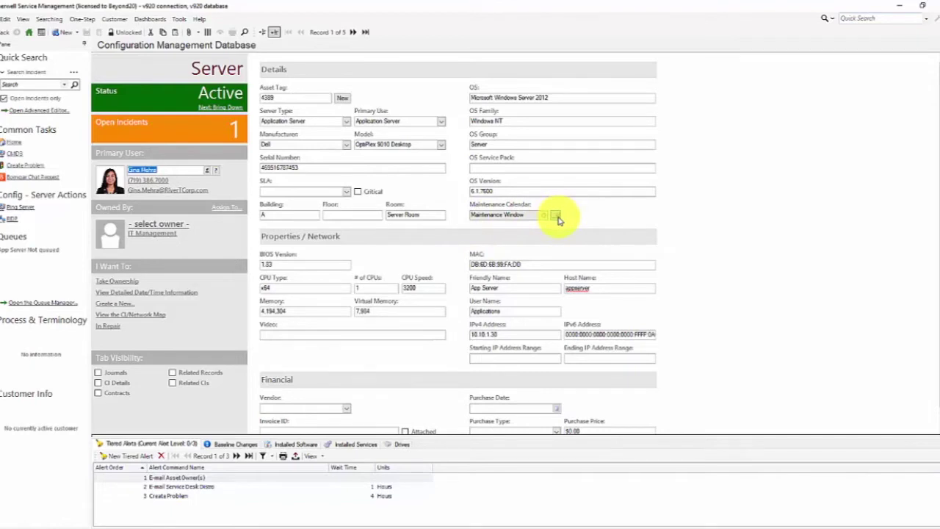
left_click(558, 218)
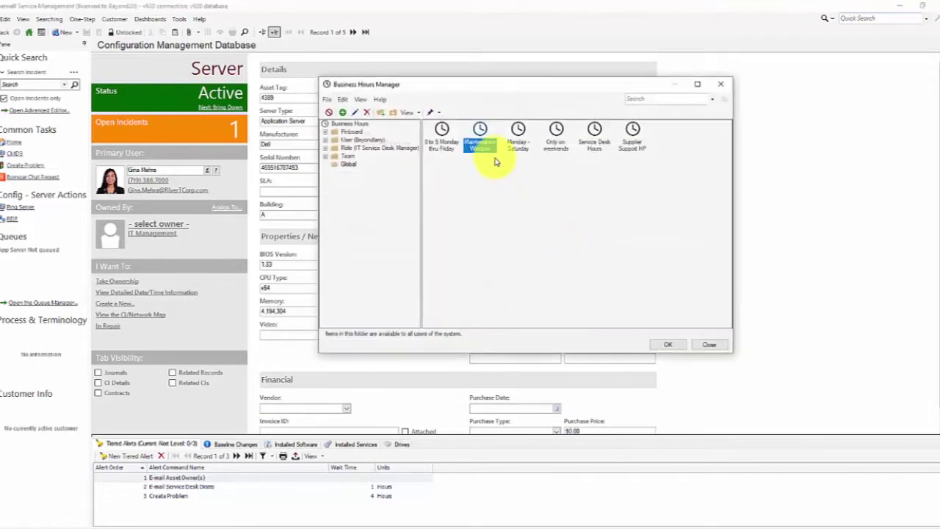
right_click(481, 136)
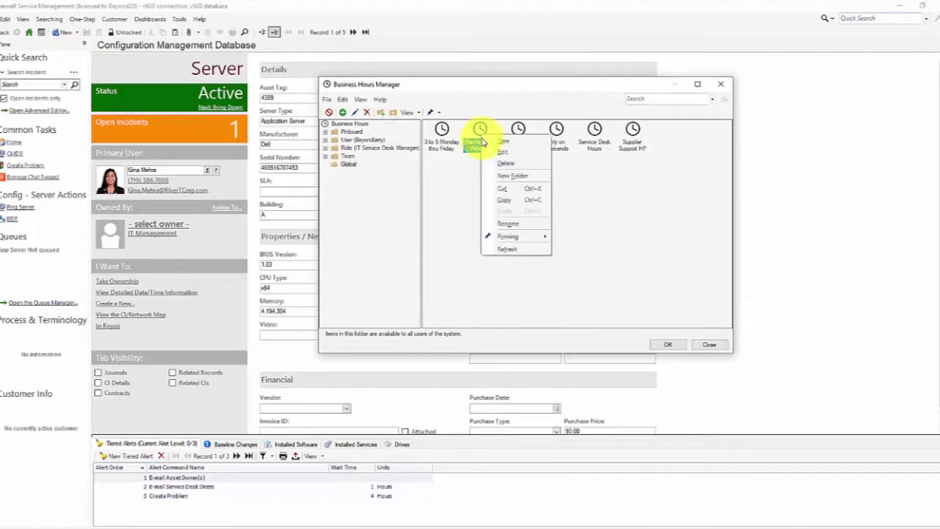
left_click(488, 151)
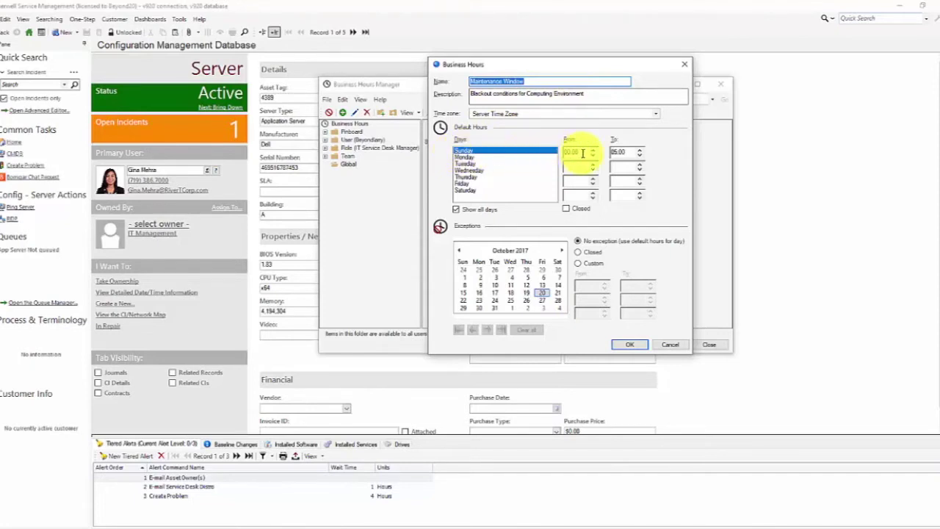
Review the Maintenance Window's default hours for each day of the week and leave the definition without changes.
left_click(492, 158)
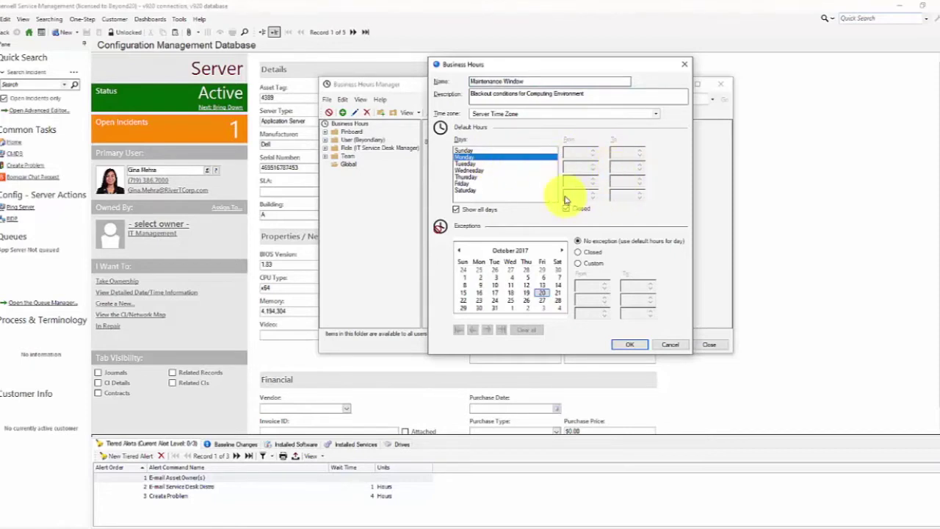
left_click(474, 164)
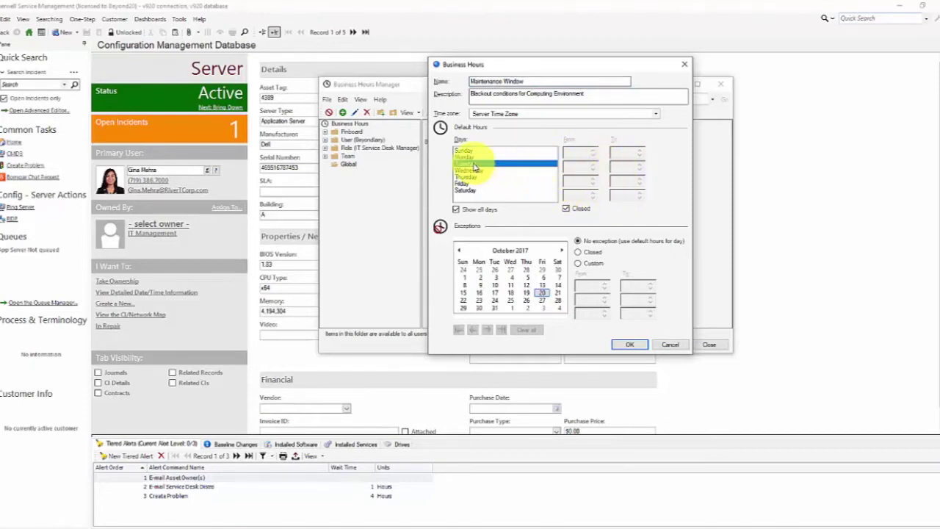
left_click(473, 170)
left_click(471, 177)
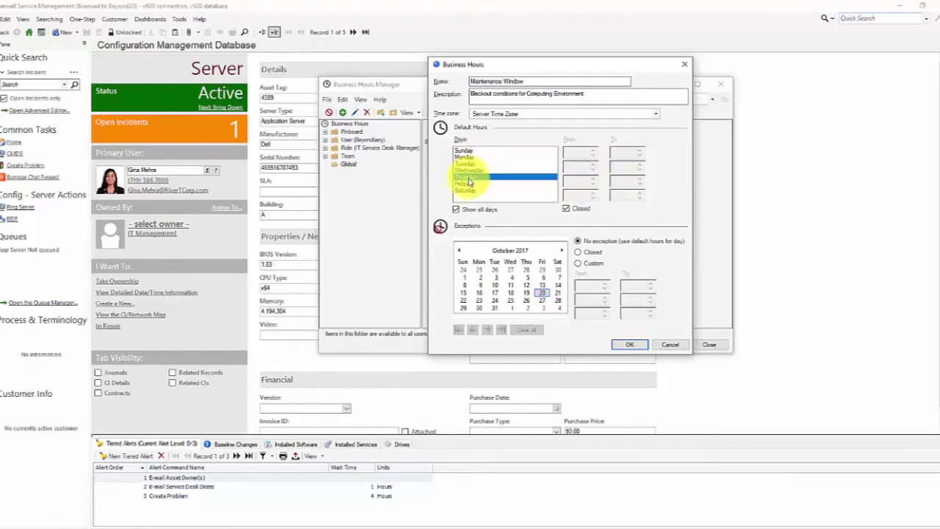
left_click(467, 183)
left_click(464, 191)
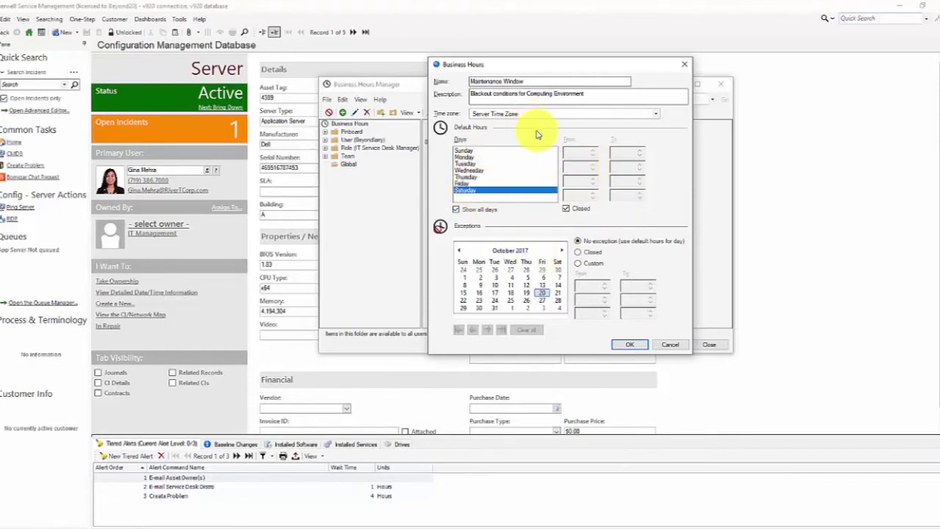
left_click(465, 150)
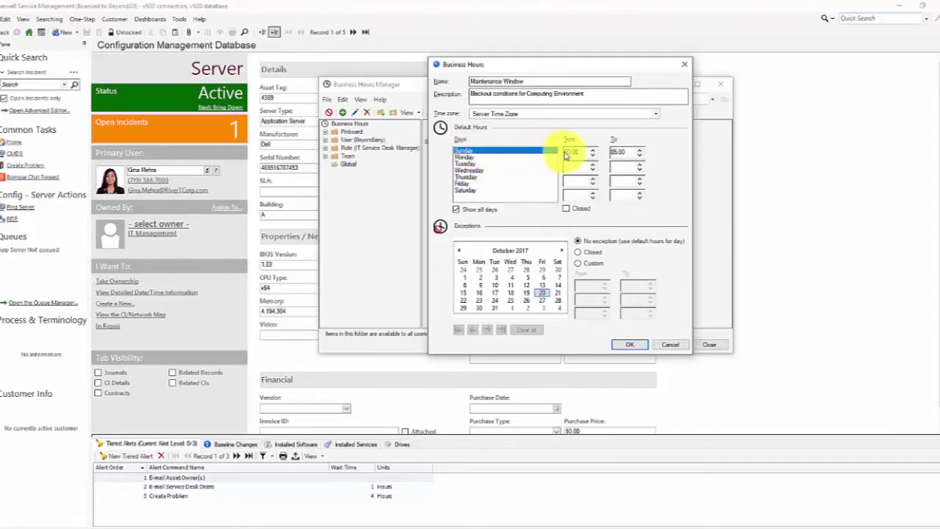
left_click(670, 344)
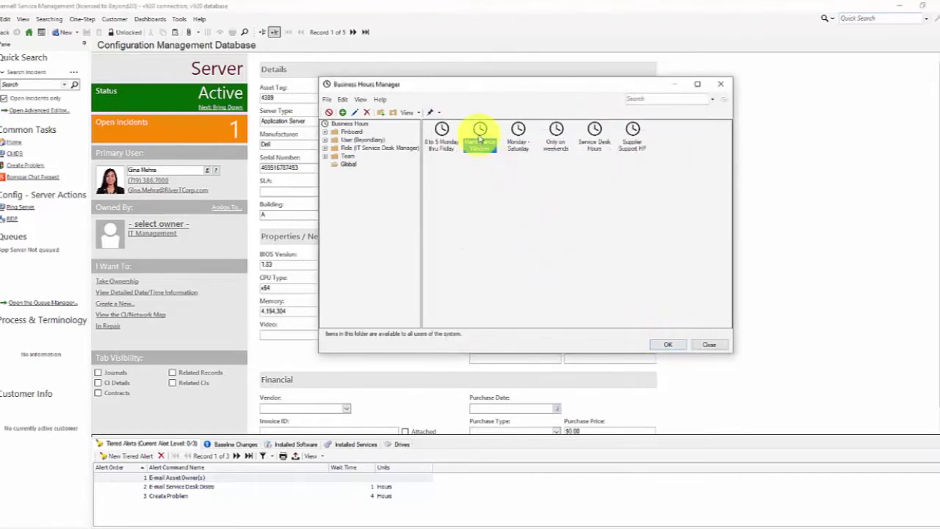
Open the Only on weekends business hours and review the default hours for Saturday, Sunday and the weekdays.
right_click(552, 139)
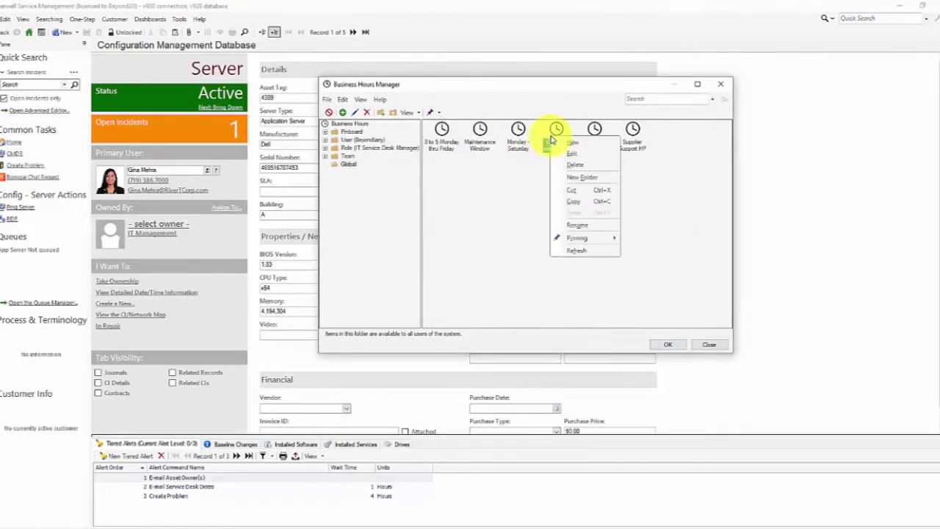
left_click(559, 154)
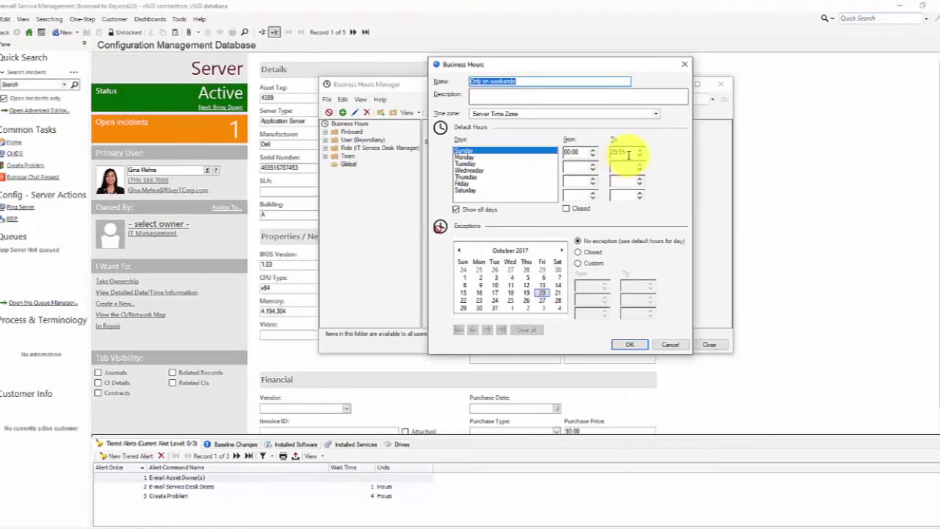
left_click(470, 190)
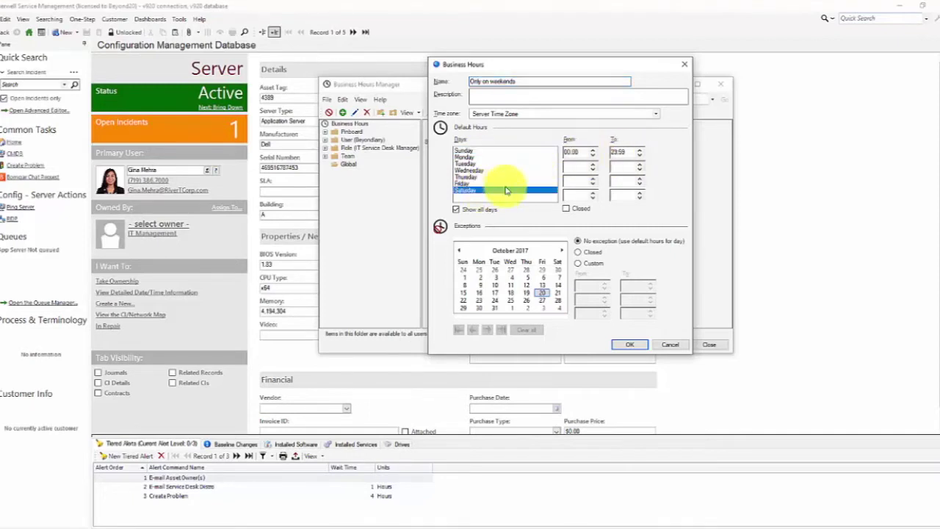
left_click(467, 163)
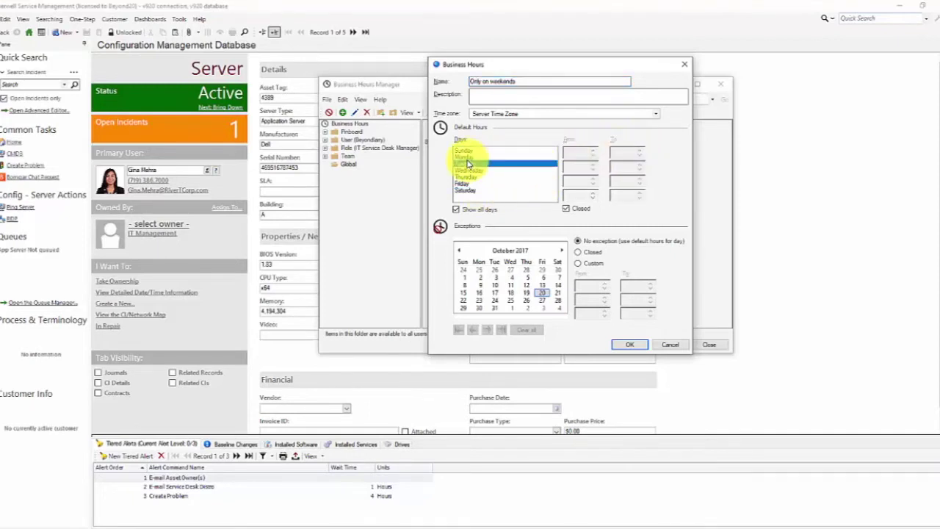
left_click(466, 156)
left_click(468, 170)
left_click(467, 177)
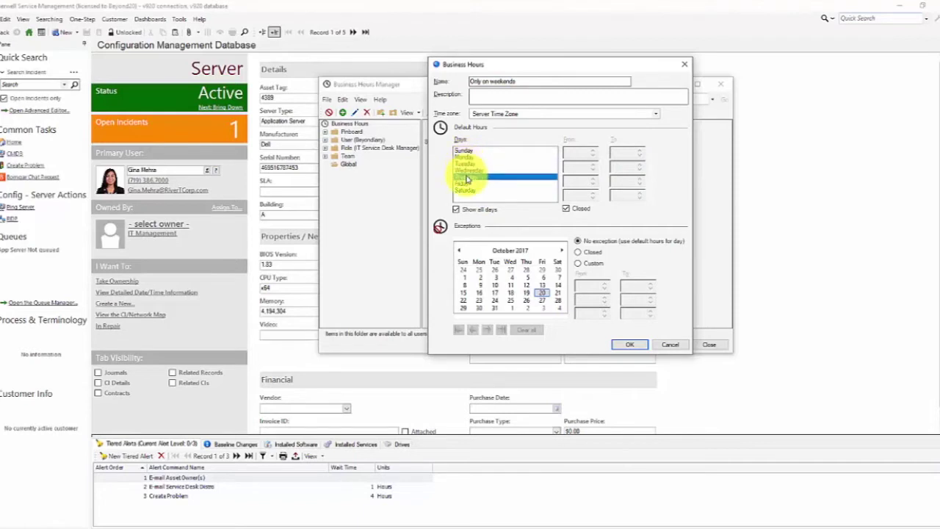
key("Return")
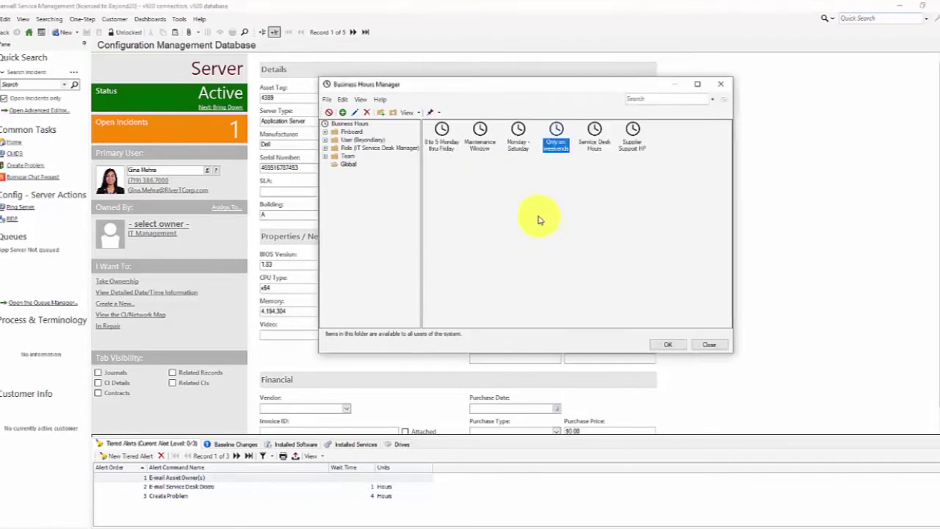
right_click(493, 198)
left_click(504, 203)
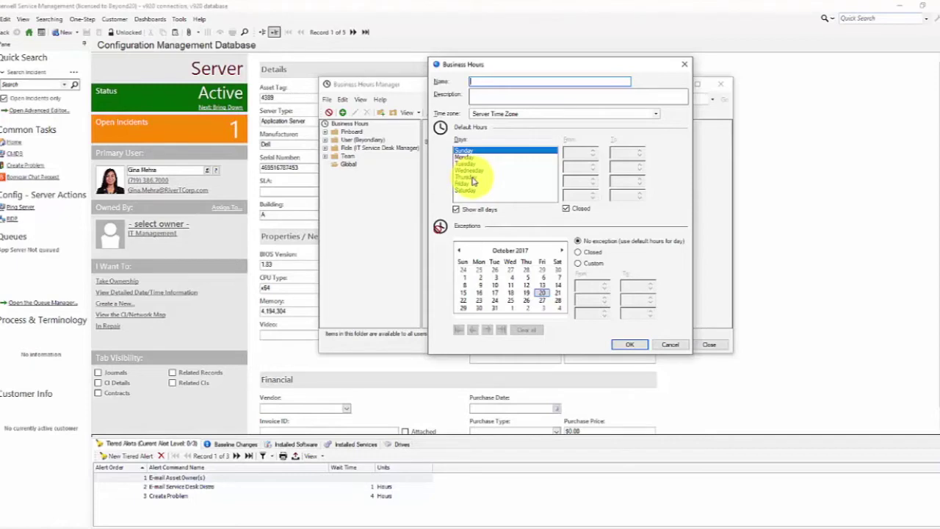
left_click(683, 345)
left_click(709, 345)
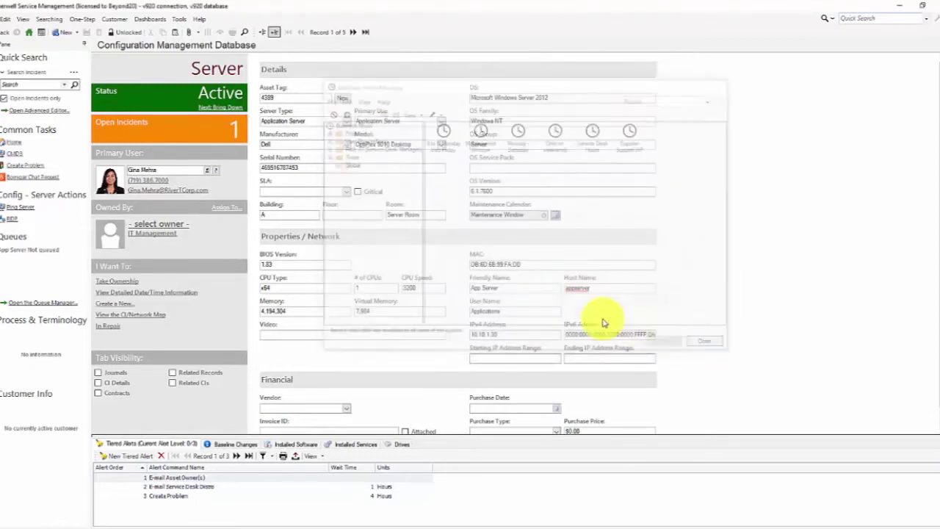
Set the application server's Maintenance Calendar to Service Desk Hours, save the record and return to the server list.
left_click(557, 215)
left_click(595, 139)
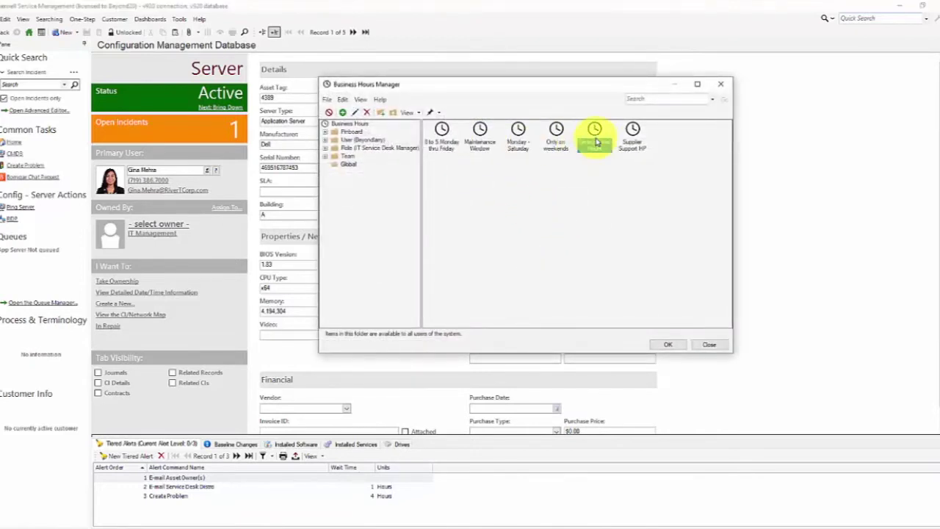
double_click(597, 142)
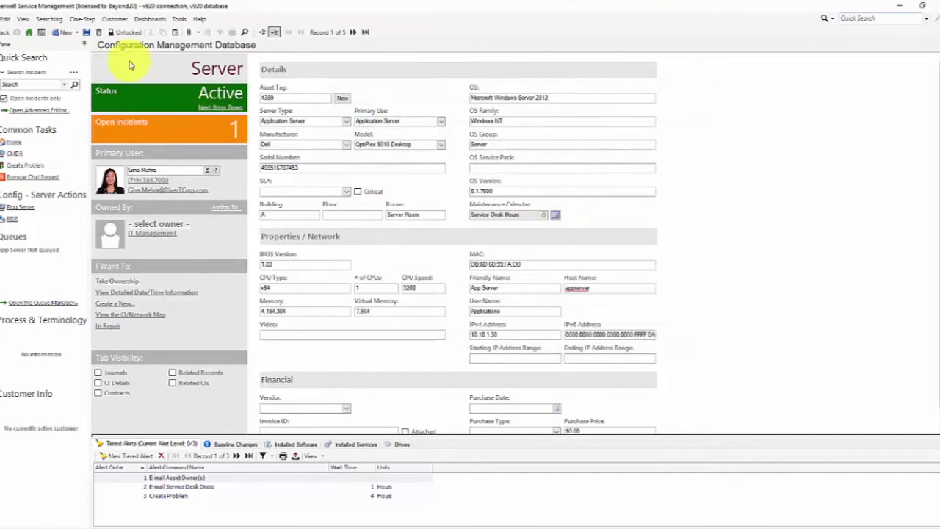
left_click(86, 33)
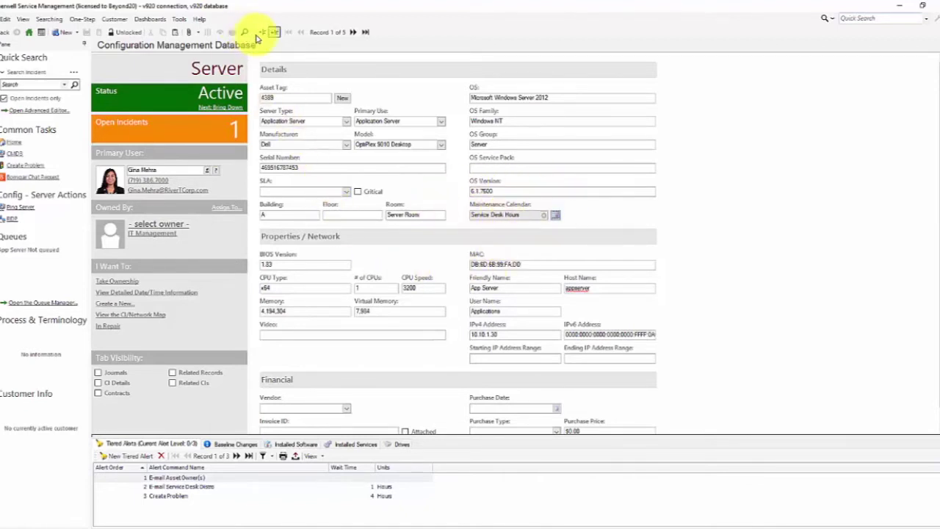
left_click(264, 33)
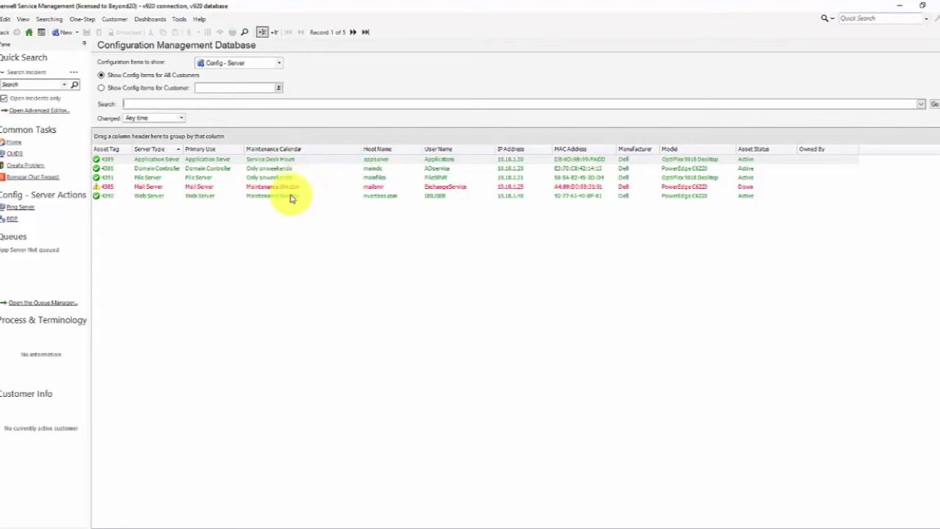
Reopen the application server record, clear its Maintenance Calendar and assign Maintenance Window instead.
double_click(272, 161)
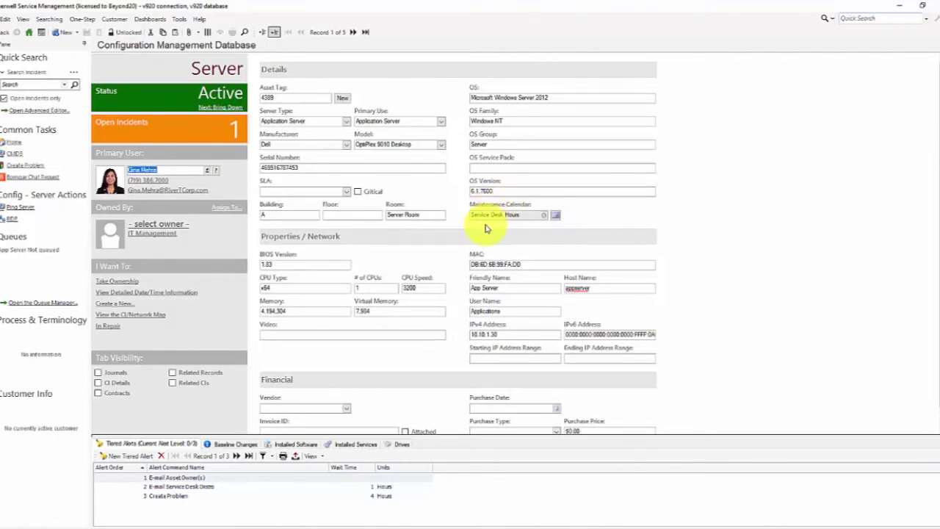
left_click(547, 217)
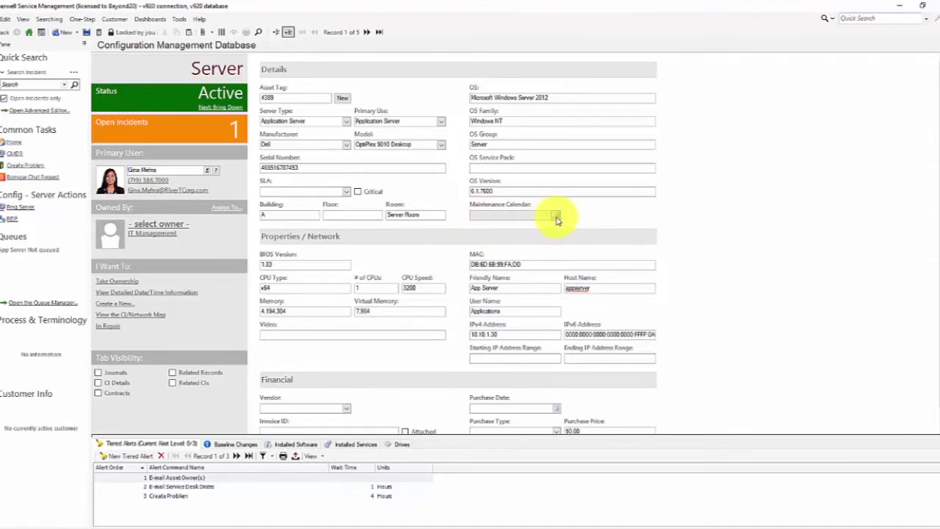
left_click(556, 218)
left_click(450, 150)
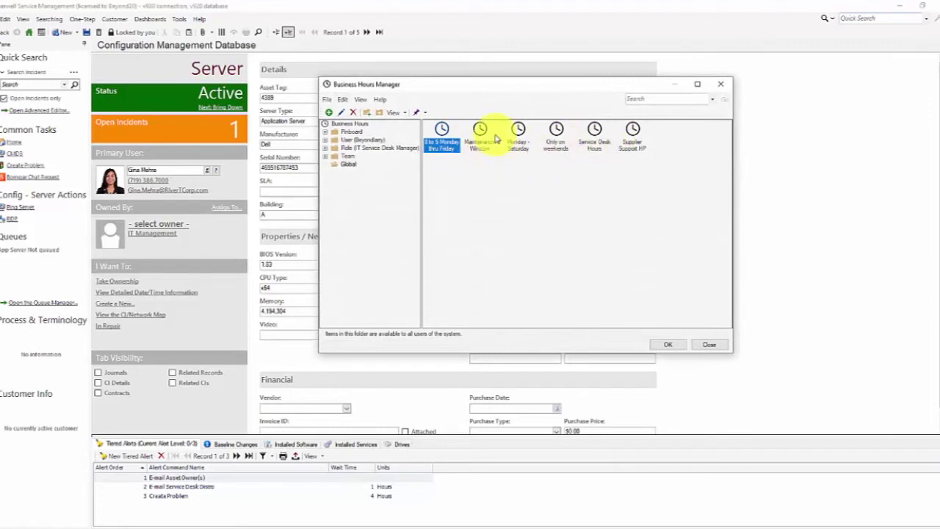
double_click(477, 139)
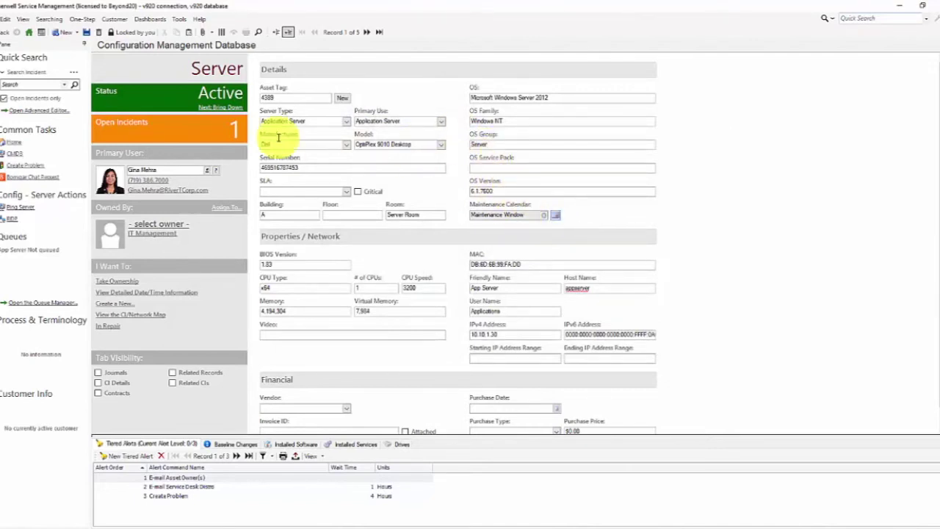
Return to the server list without saving the changes to the application server.
left_click(121, 32)
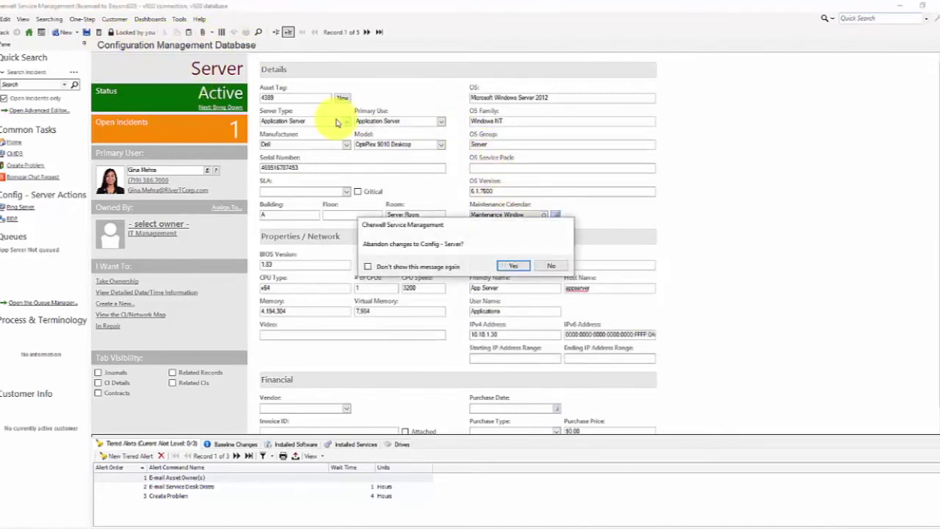
left_click(550, 266)
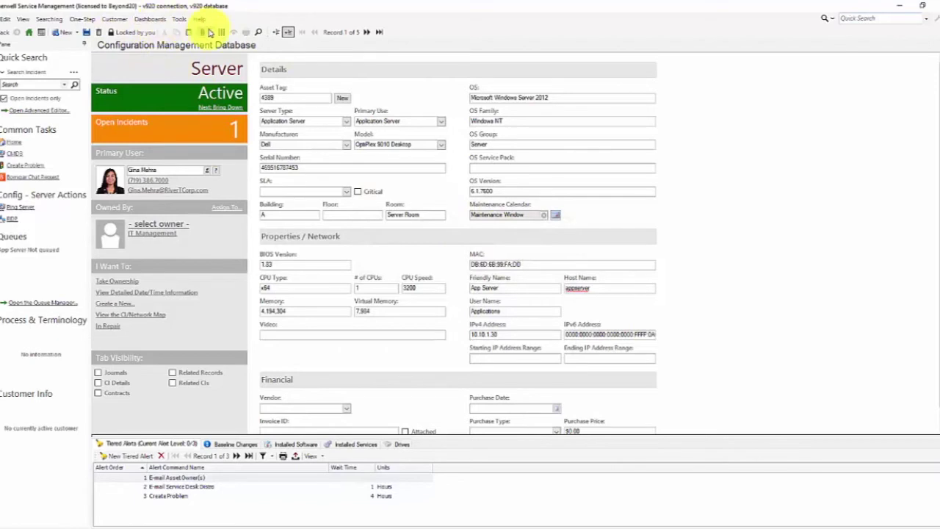
left_click(234, 33)
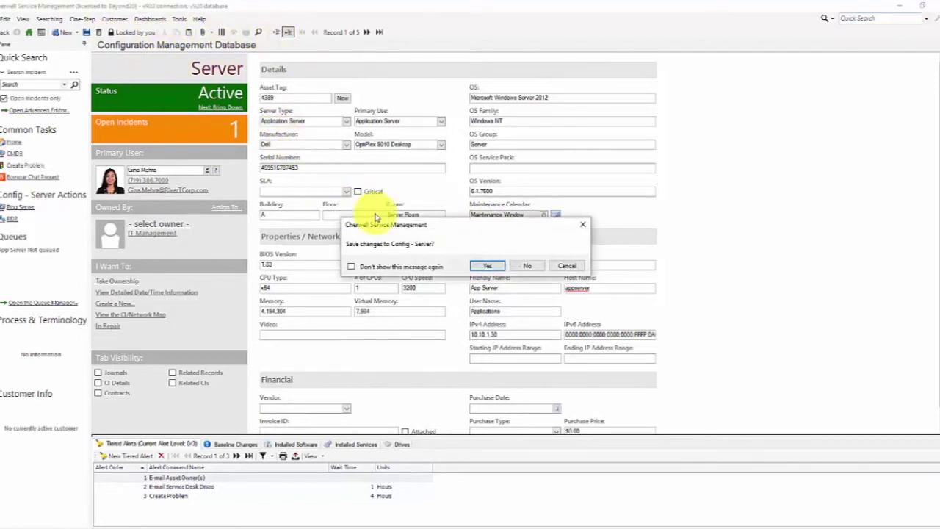
left_click(526, 266)
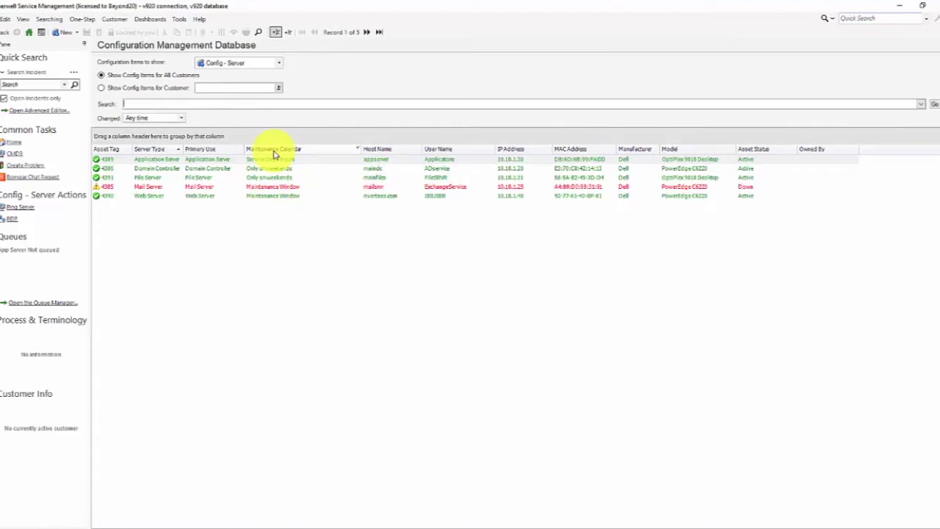
Open the Set Maintenance Window One-Step Action for editing and show the general settings of its update step.
left_click(85, 20)
left_click(91, 31)
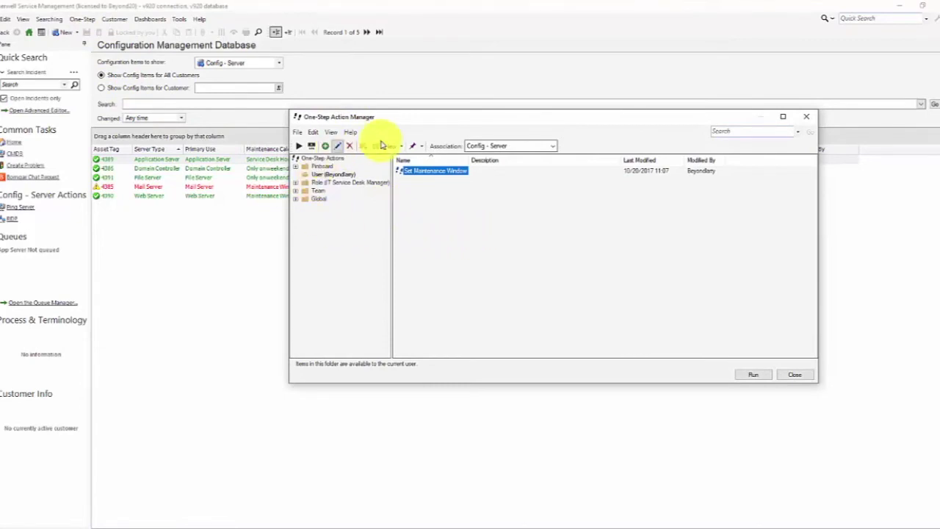
right_click(419, 176)
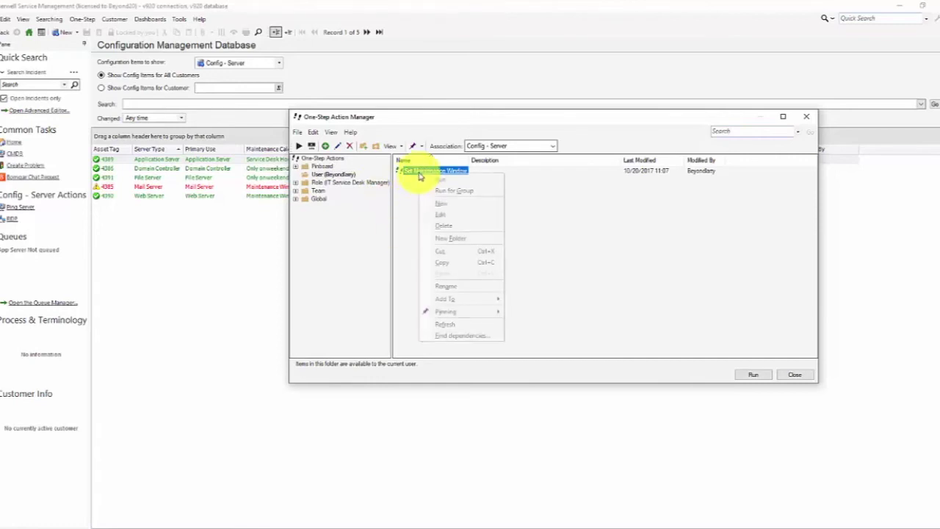
left_click(439, 215)
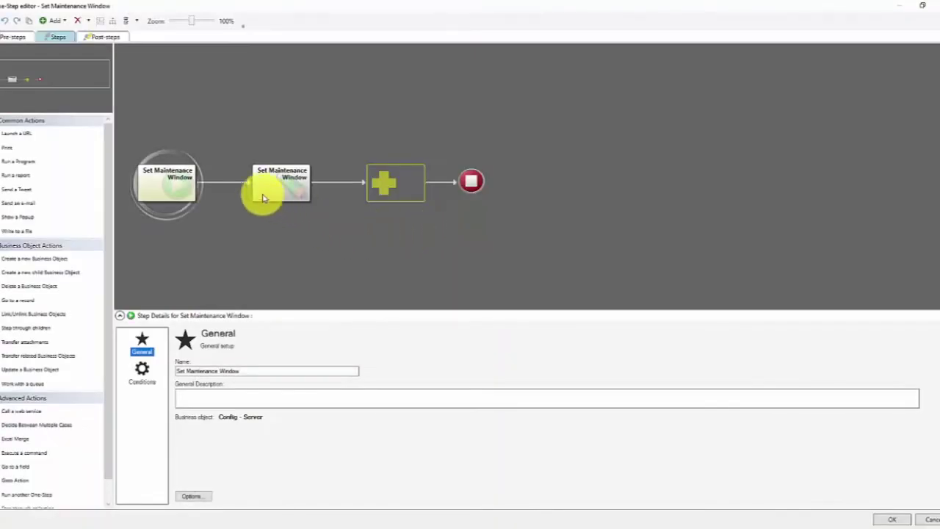
left_click(139, 378)
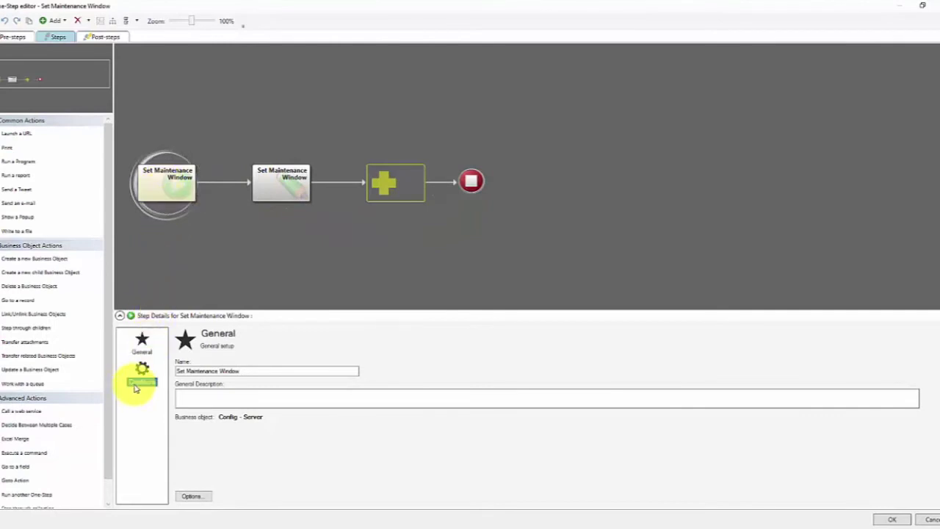
left_click(282, 189)
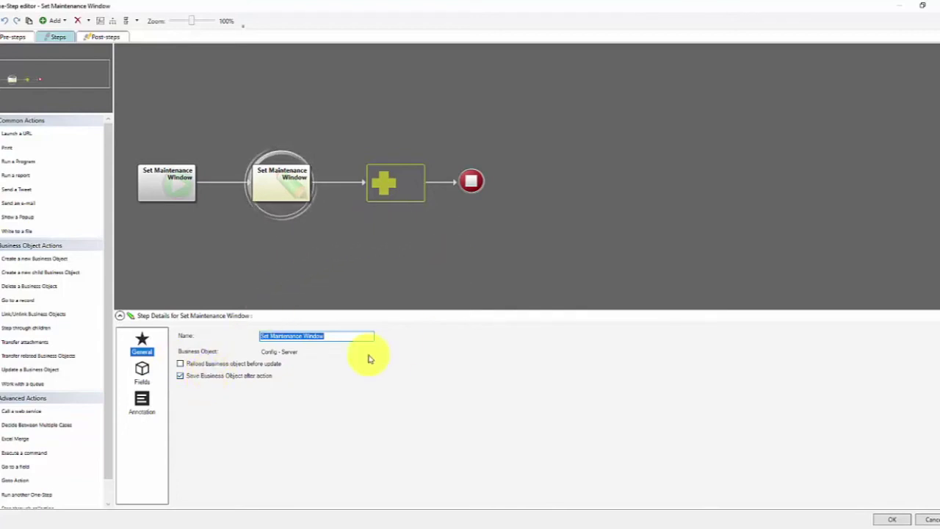
Review only the fields set by the update step, then cancel the editor and close the One-Step Action Manager.
left_click(142, 369)
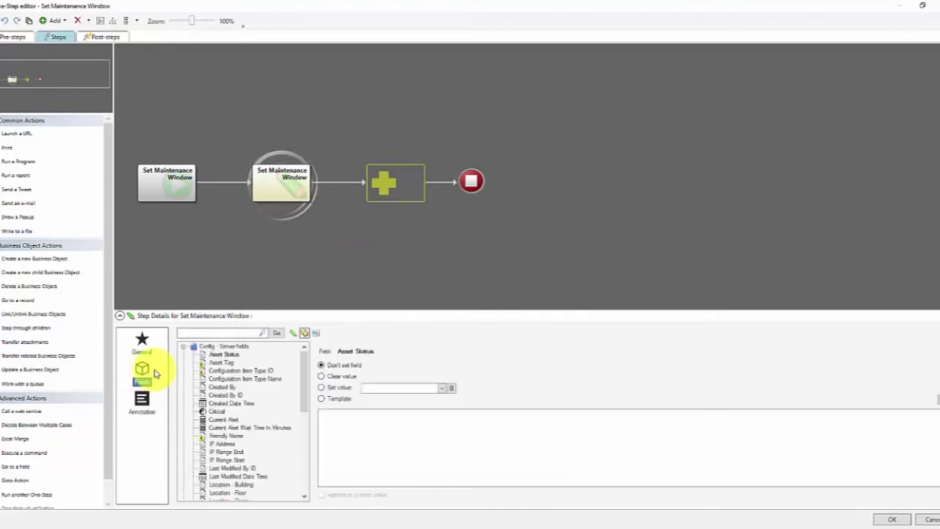
left_click(291, 334)
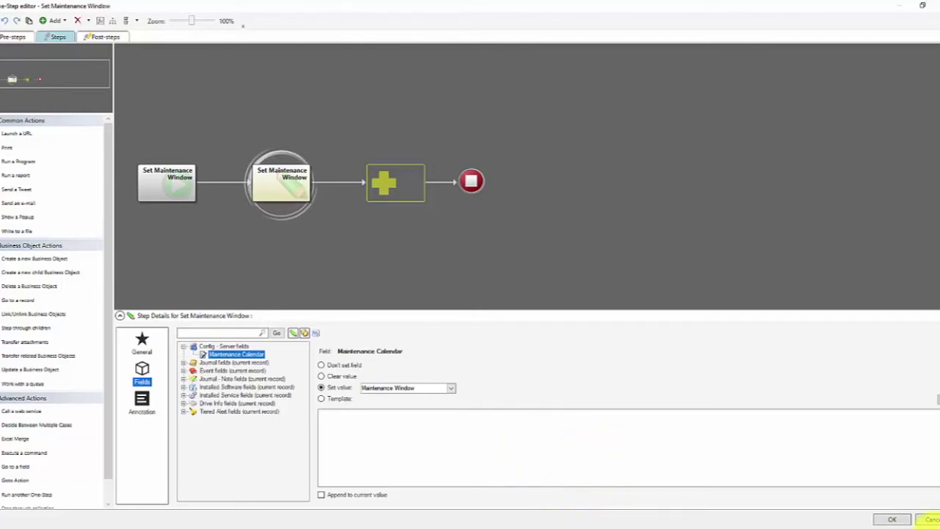
left_click(930, 519)
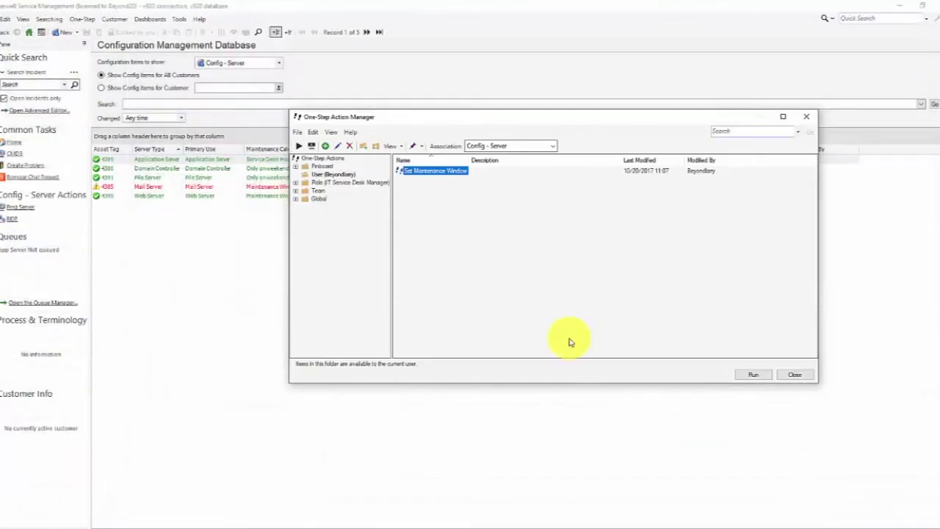
left_click(796, 375)
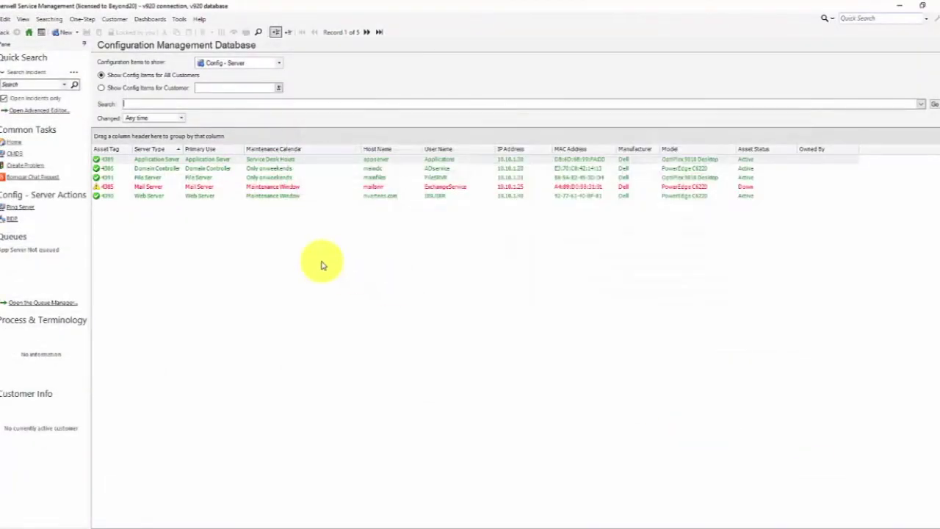
Open the application server record and review its available maintenance calendars, closing the Business Hours Manager without assigning one.
double_click(224, 160)
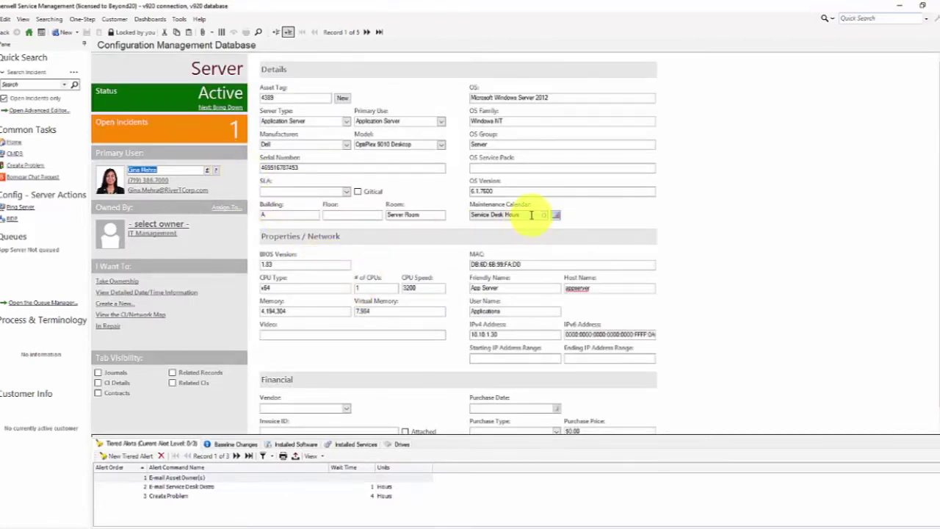
left_click(555, 216)
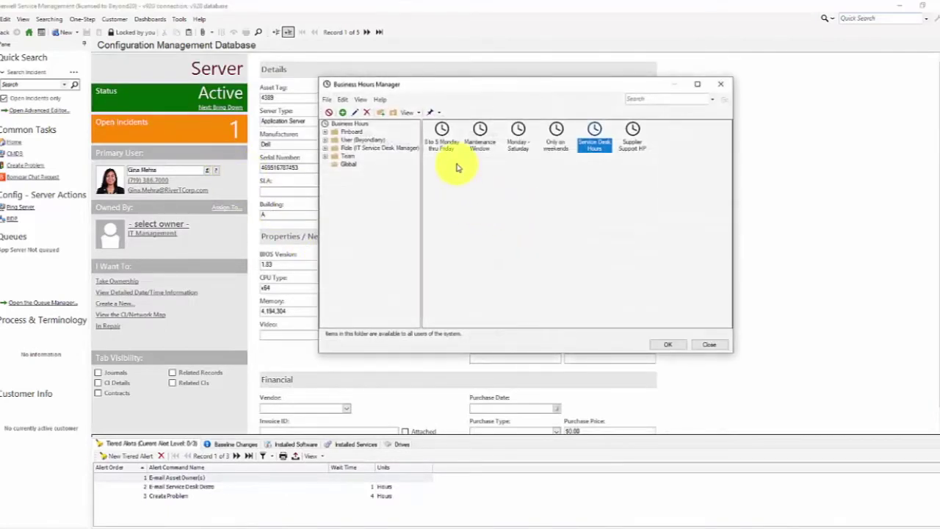
left_click(481, 143)
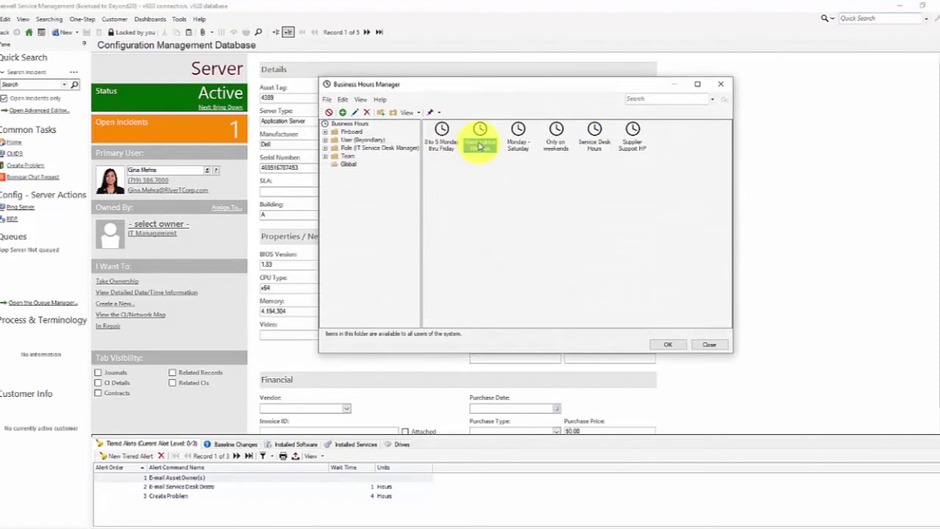
left_click(517, 146)
left_click(556, 147)
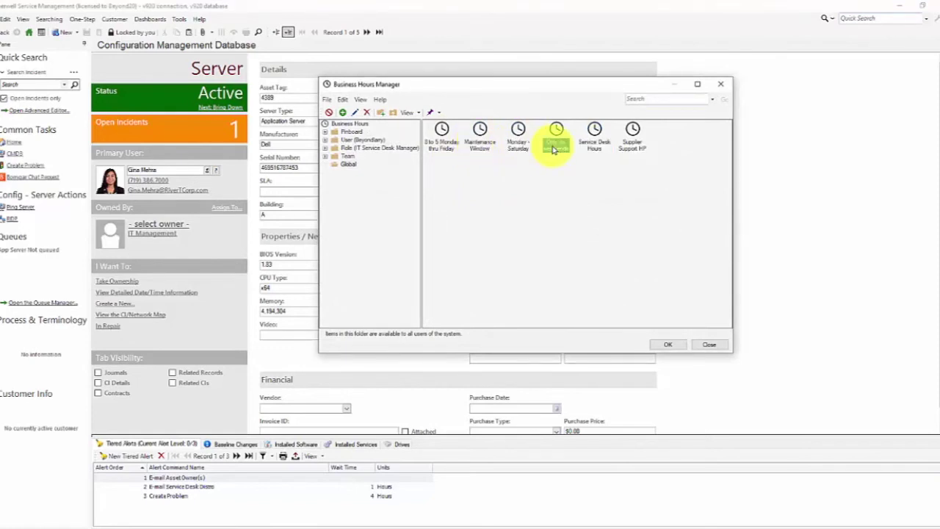
left_click(587, 150)
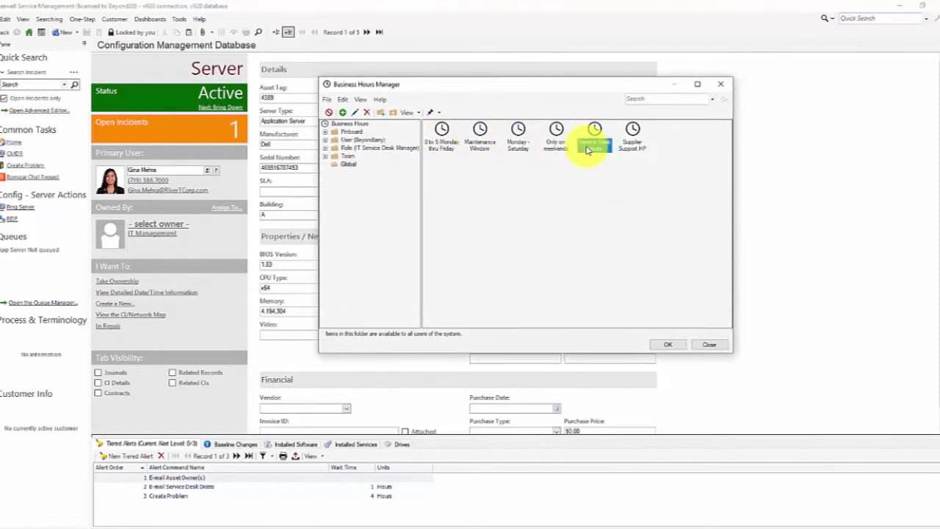
left_click(478, 141)
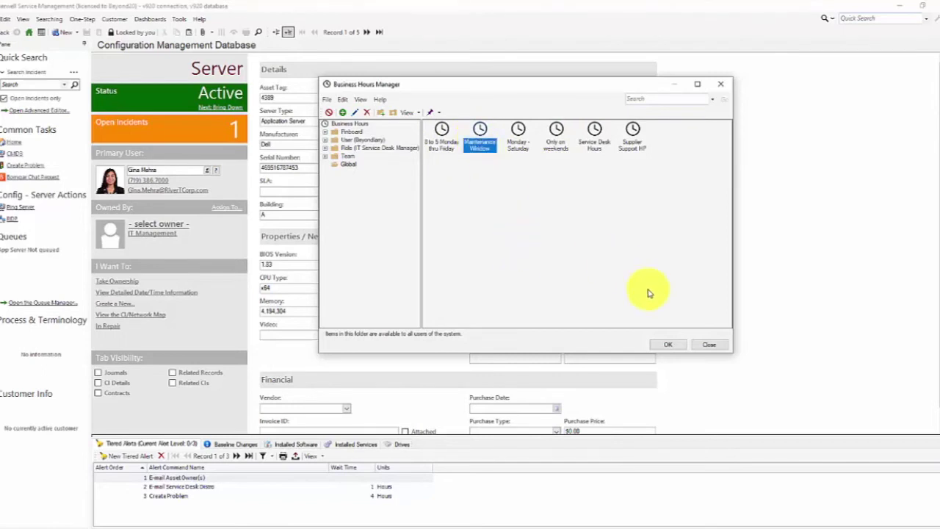
left_click(709, 344)
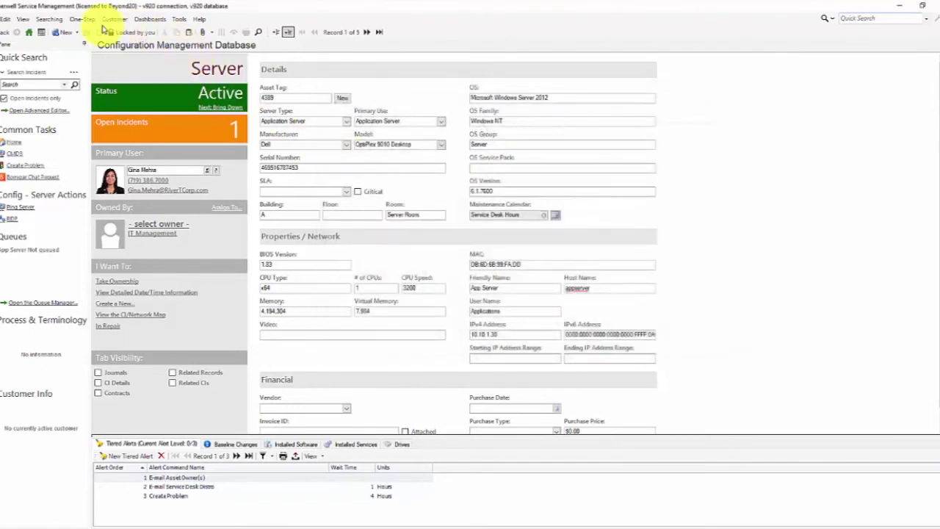
Open the Set Maintenance Window One-Step Action for editing and show only the fields set by its update step.
left_click(82, 18)
left_click(118, 33)
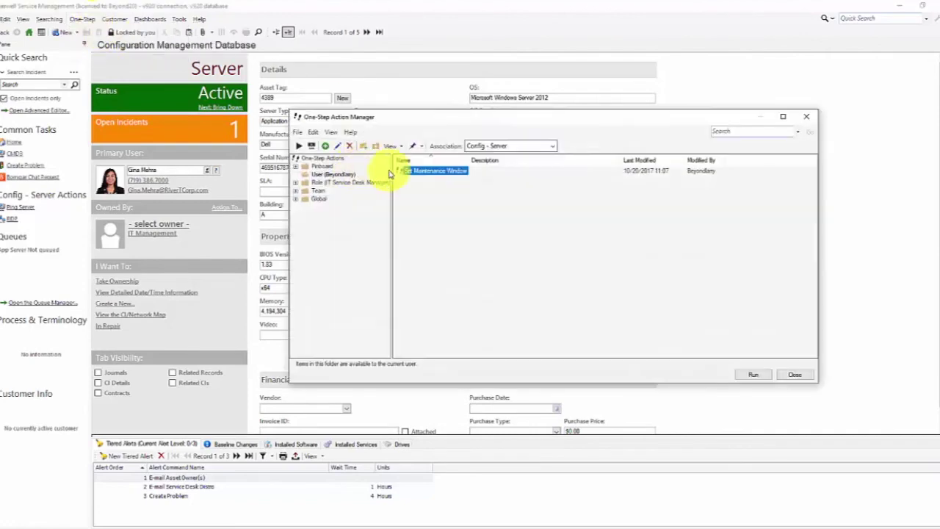
right_click(416, 172)
left_click(445, 214)
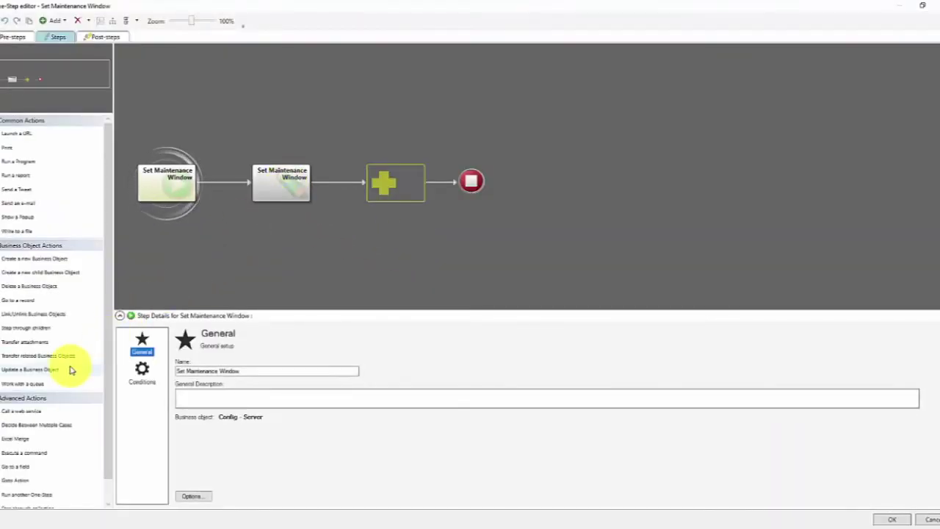
left_click(284, 181)
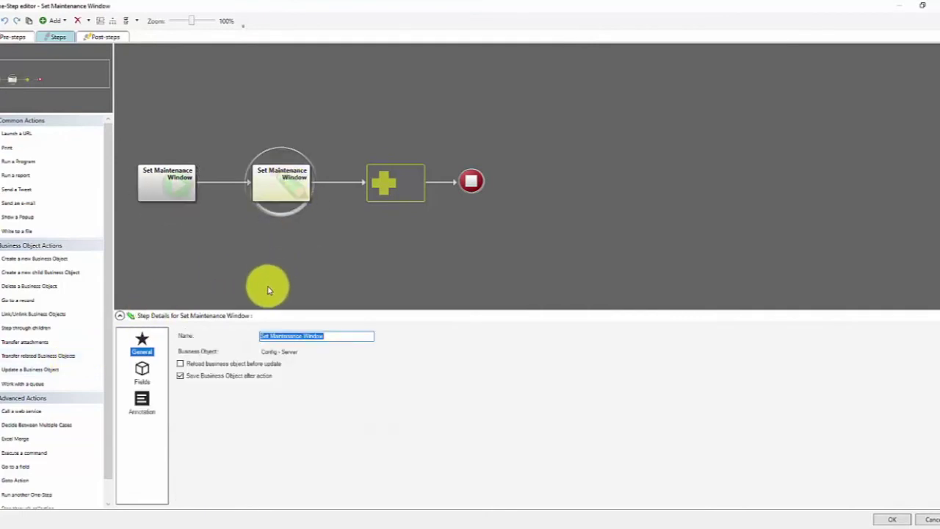
left_click(142, 371)
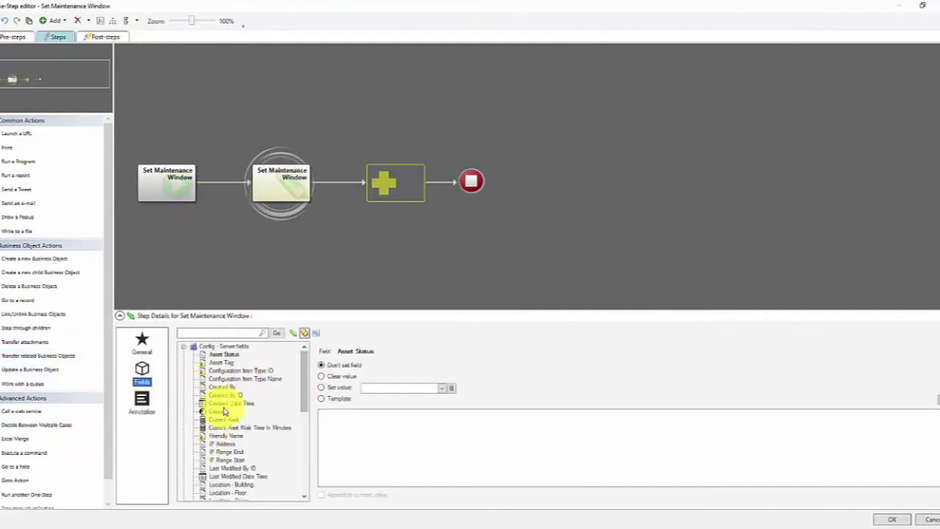
left_click(292, 333)
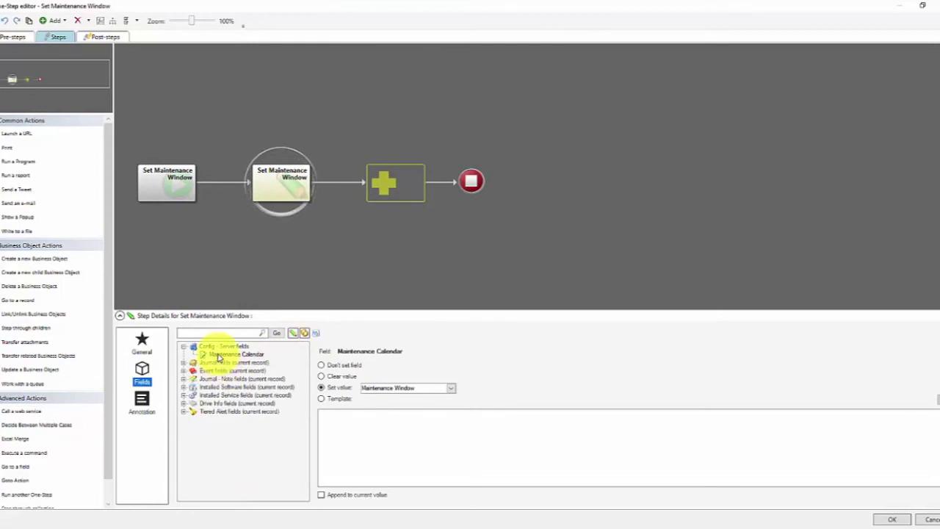
Switch the Maintenance Calendar field to a template value and start defining a new prompt for it.
left_click(331, 420)
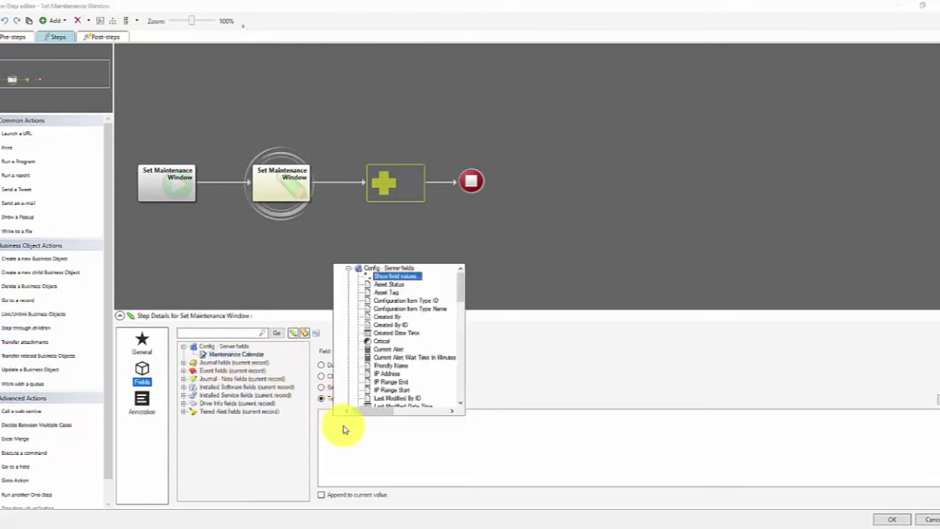
left_click(348, 268)
scroll(358, 349, "down", 1)
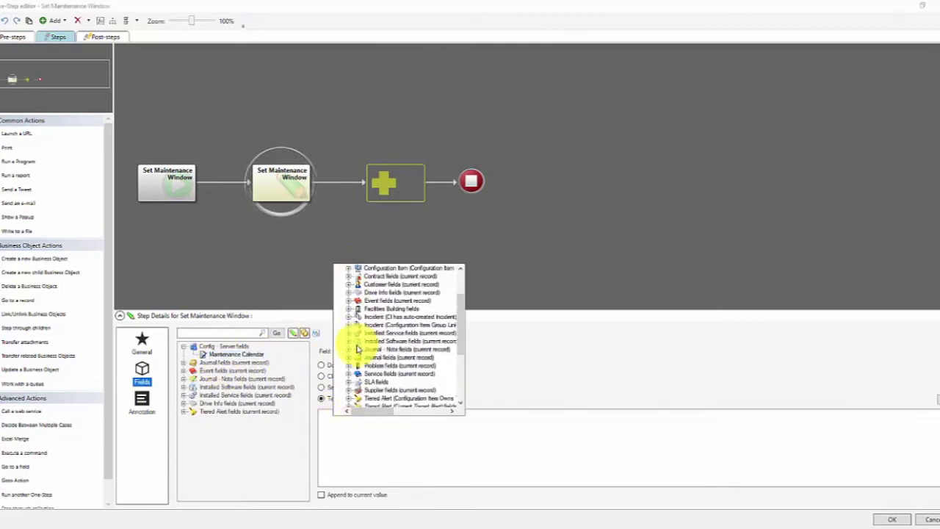
scroll(358, 349, "down", 3)
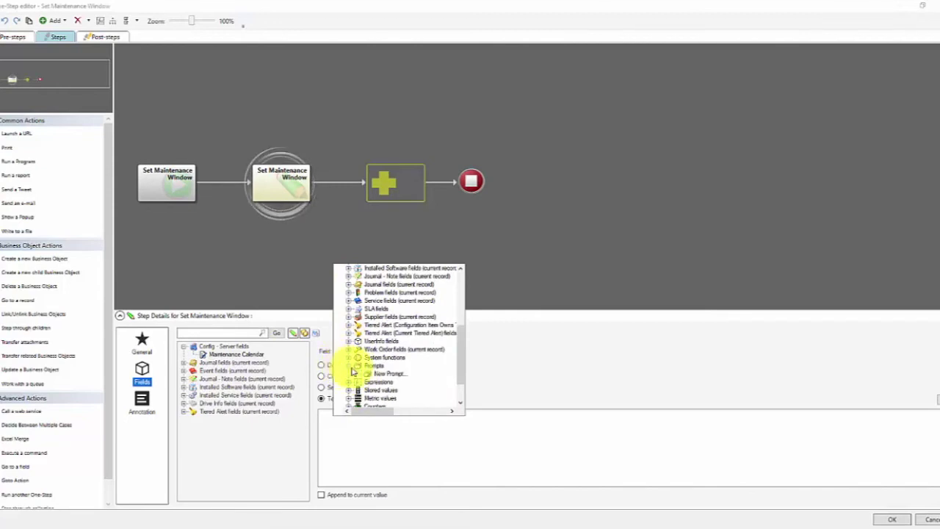
left_click(376, 374)
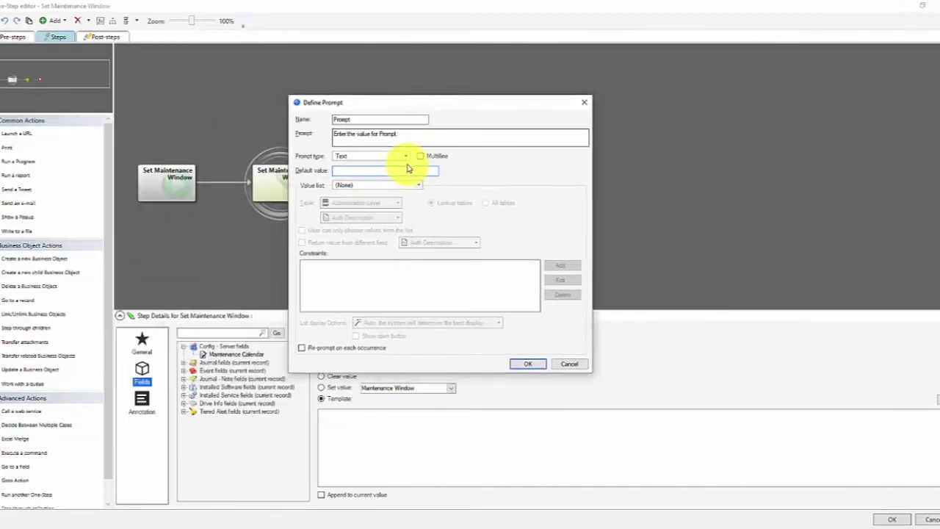
Try restricting the prompt to valid values of the Config - Server Asset Status field, allowing only values from the list.
left_click(388, 172)
left_click(408, 186)
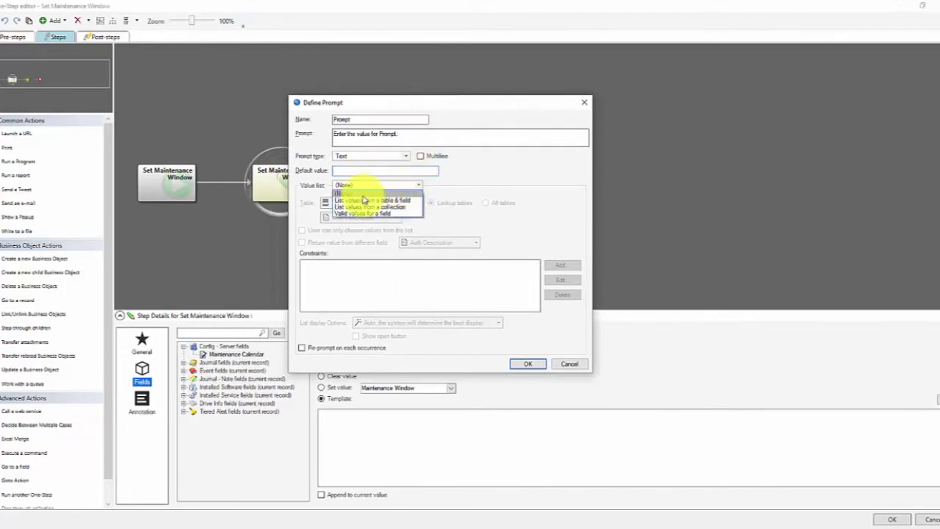
left_click(353, 214)
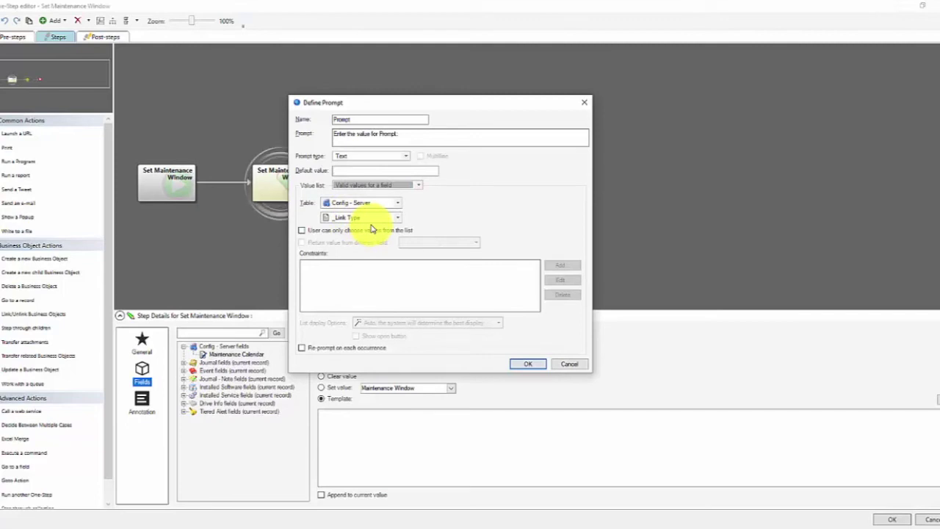
left_click(371, 218)
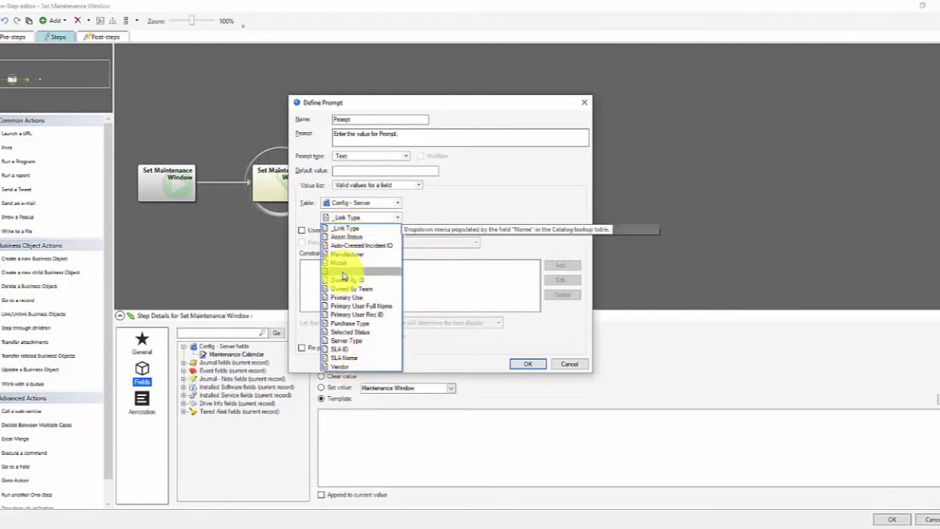
left_click(481, 197)
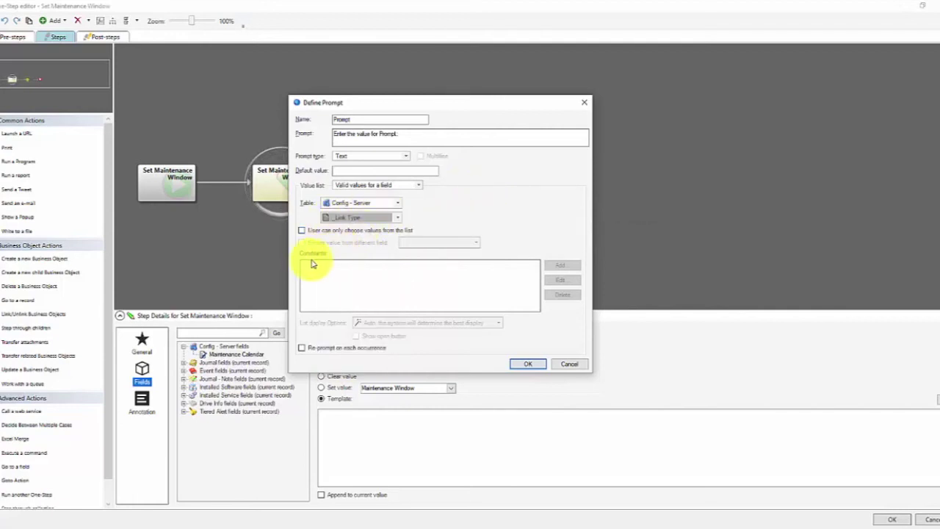
left_click(300, 231)
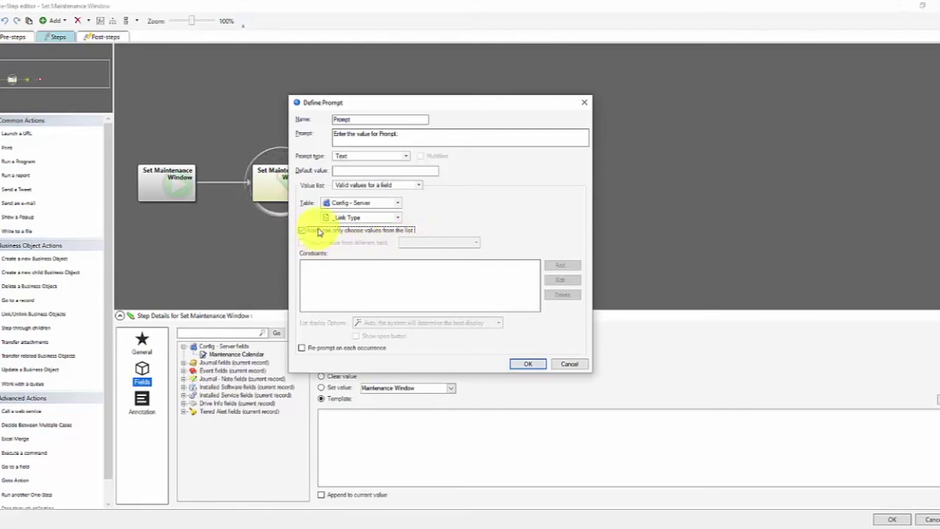
left_click(345, 220)
left_click(339, 237)
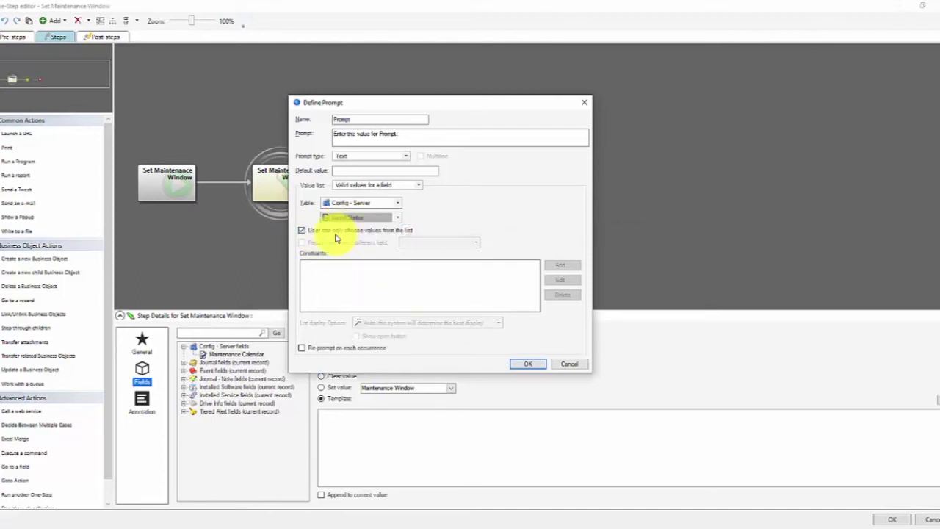
Try List values from a collection as the prompt's value list, check the available collections and cancel the prompt definition.
left_click(375, 188)
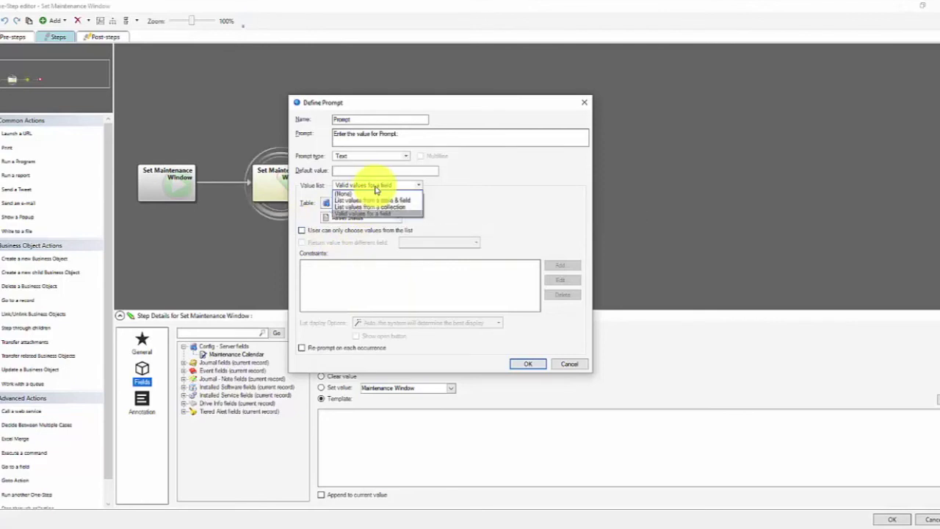
left_click(372, 206)
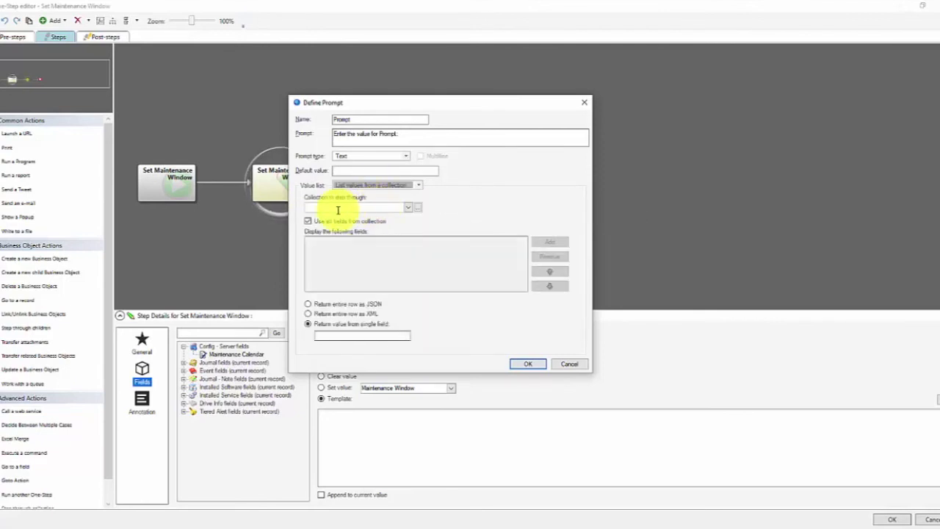
left_click(408, 207)
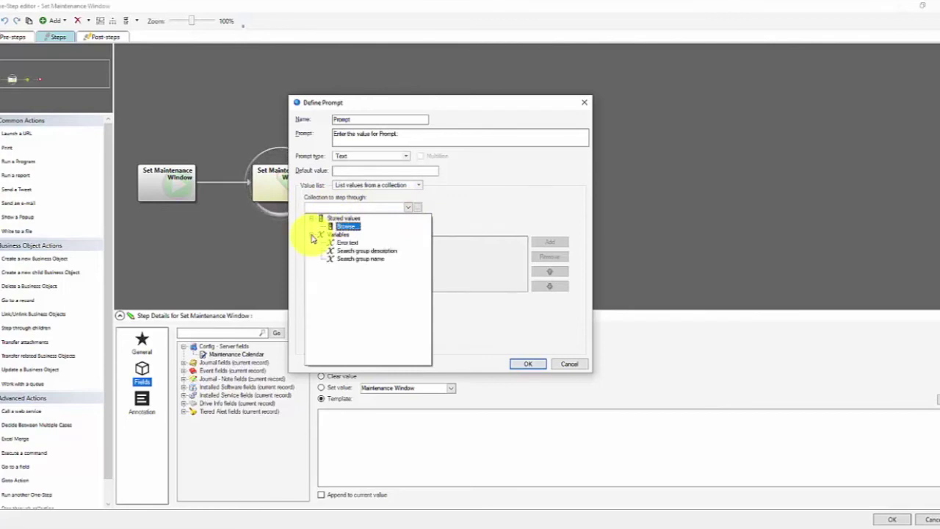
left_click(472, 203)
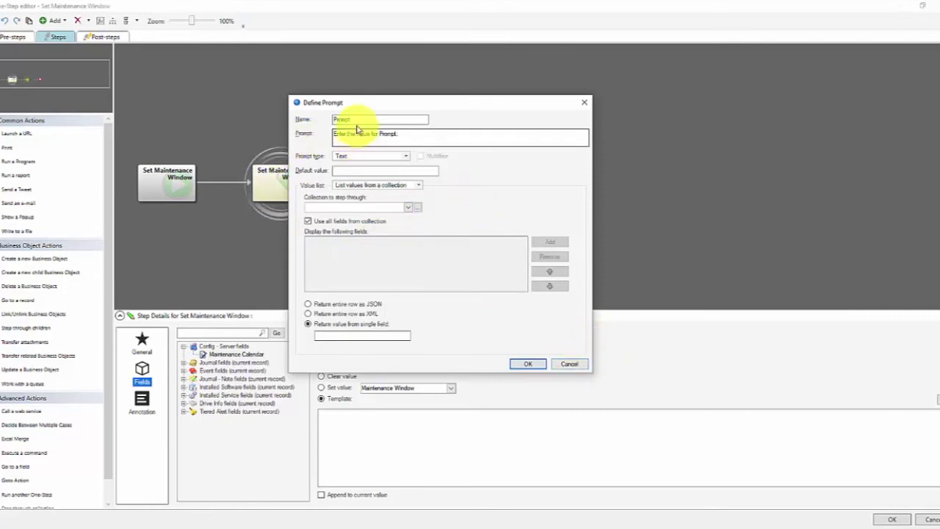
left_click(569, 365)
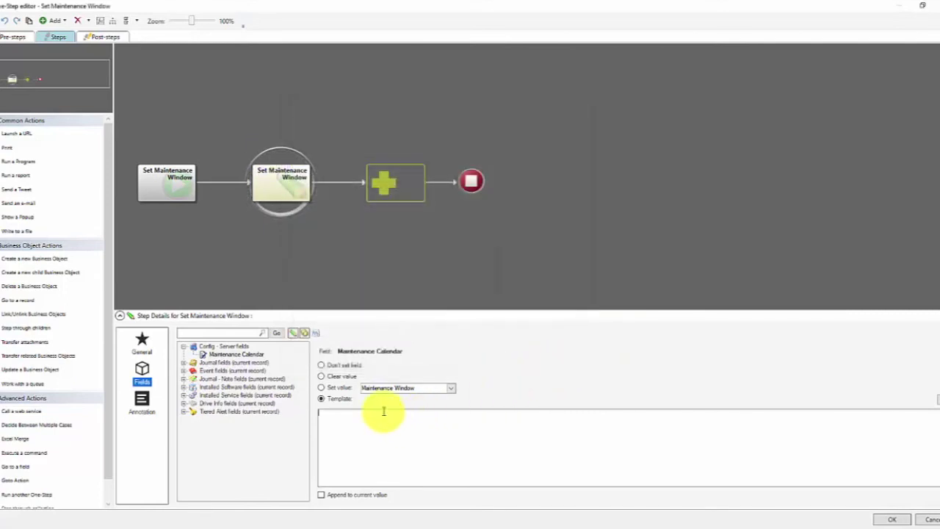
Set the Maintenance Calendar template to Maintenance Window, save the One-Step Action and return to the server list.
left_click(322, 398)
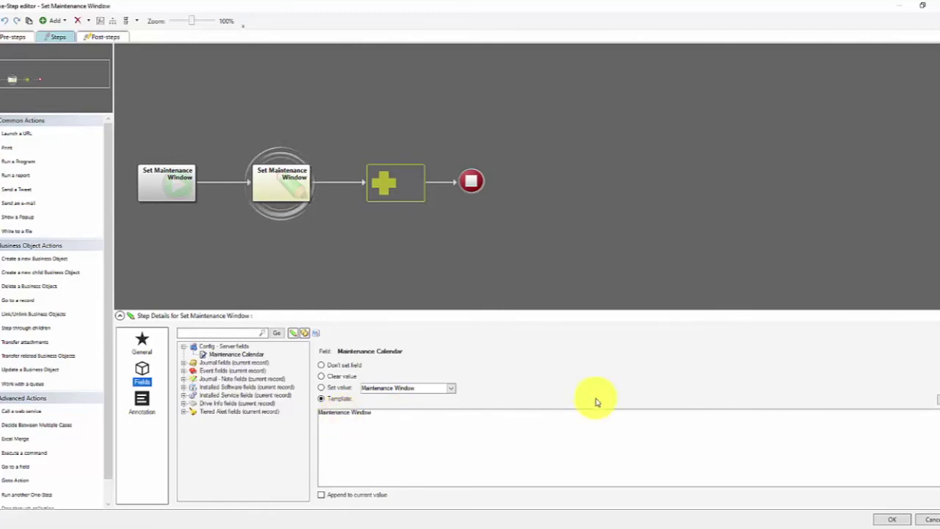
left_click(892, 522)
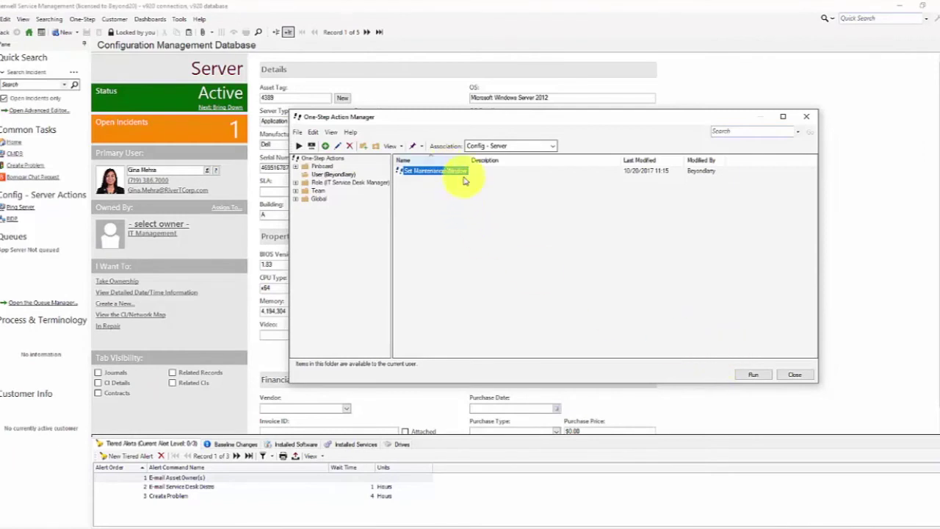
left_click(792, 375)
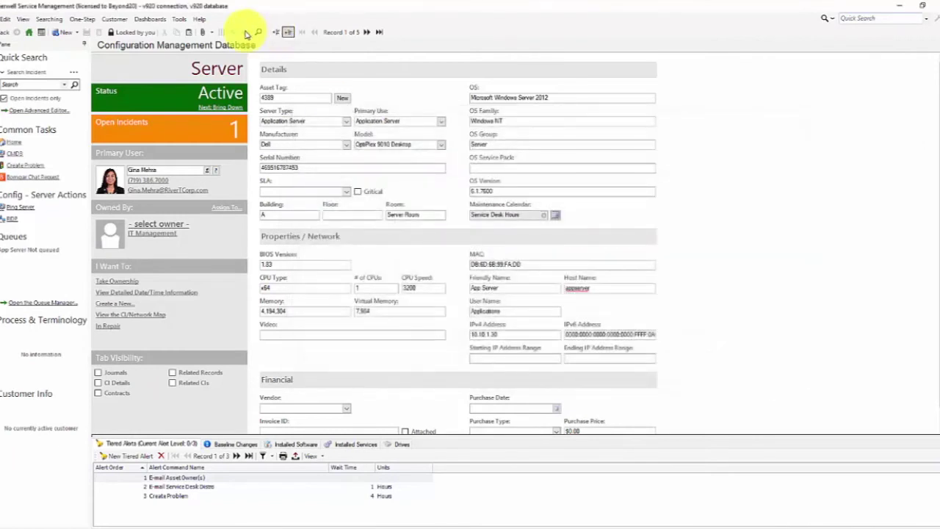
left_click(275, 32)
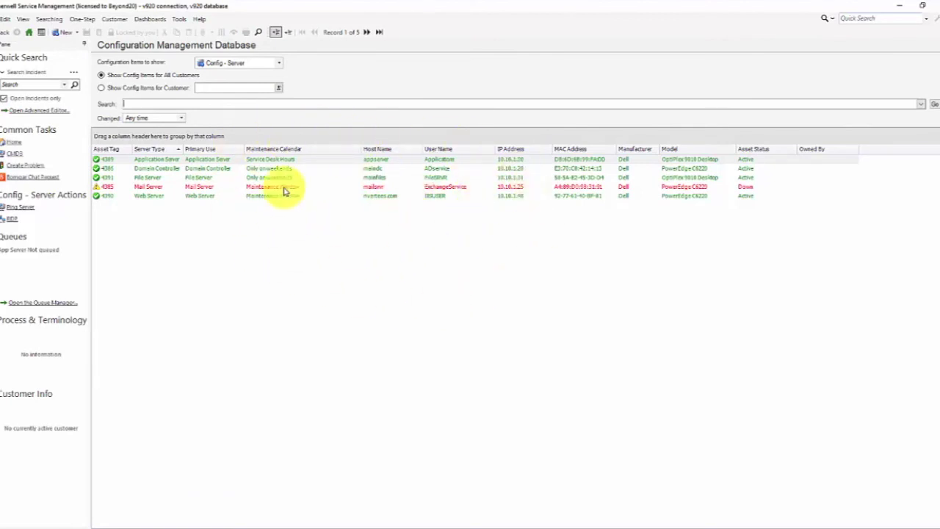
Run the Set Maintenance Window One-Step Action on all listed servers and open the File Server record to check its Maintenance Calendar.
left_click(85, 19)
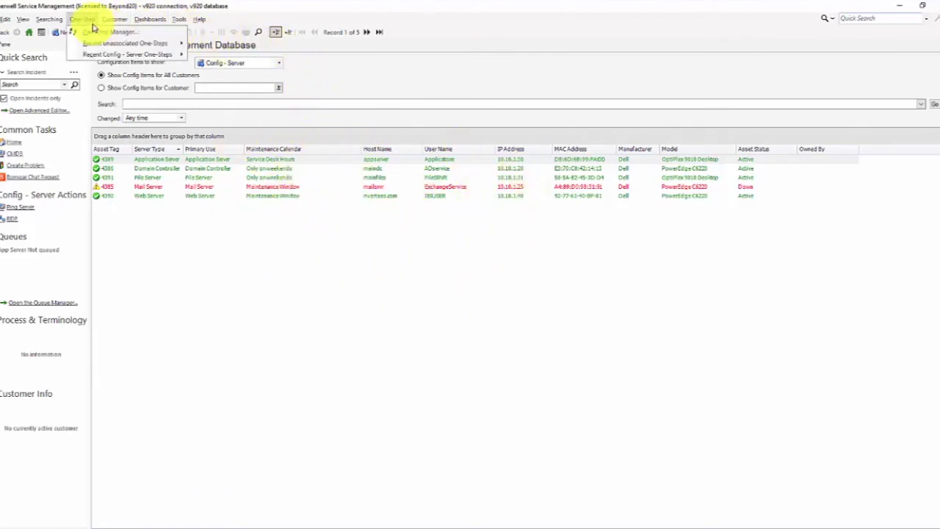
left_click(97, 32)
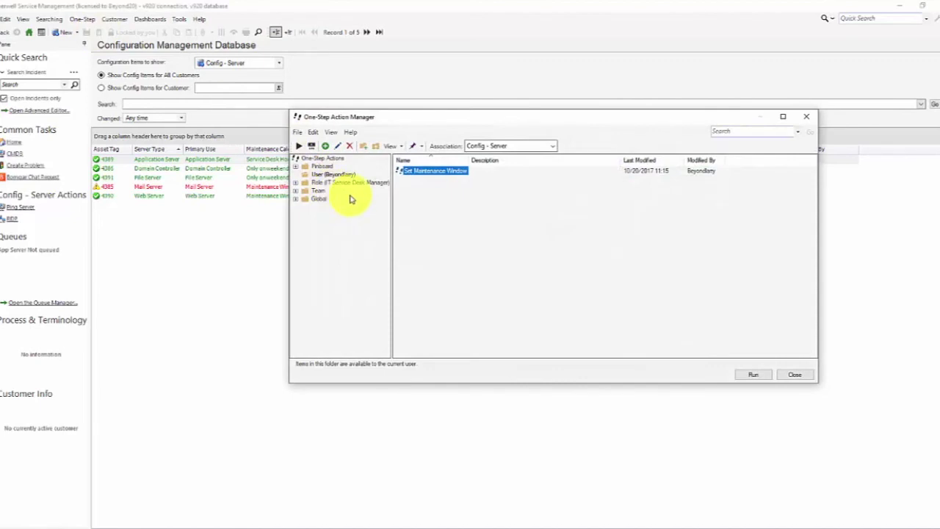
right_click(426, 173)
left_click(442, 190)
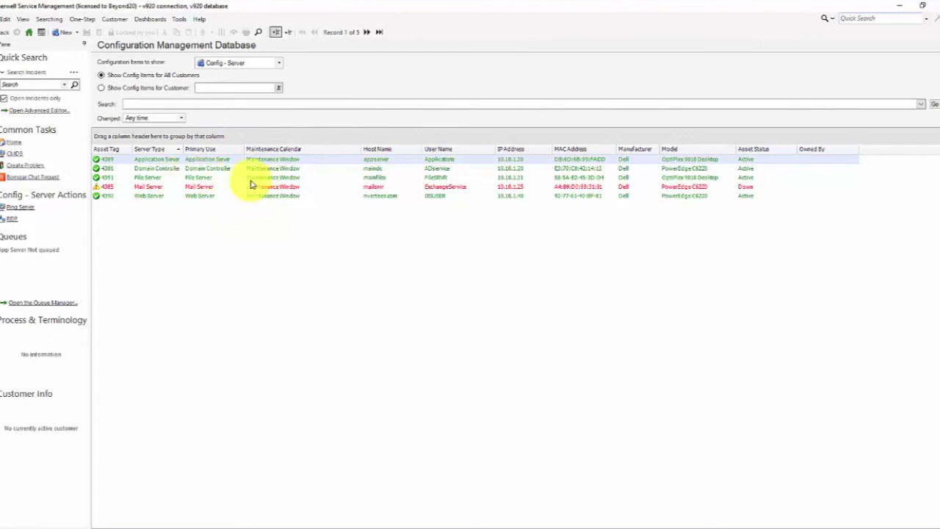
left_click(256, 179)
double_click(256, 183)
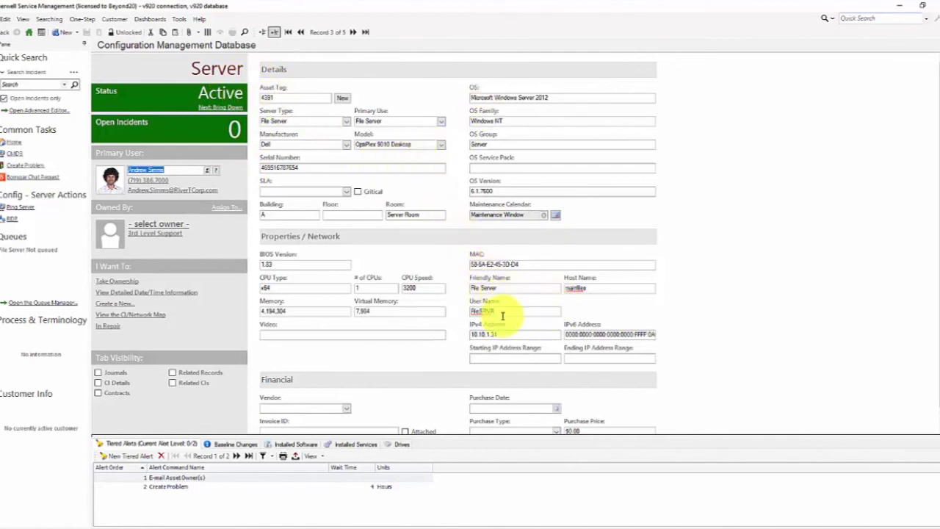
Create a new change request and set its Primary CI to File Server, choosing from the server configuration items for all customers.
left_click(65, 32)
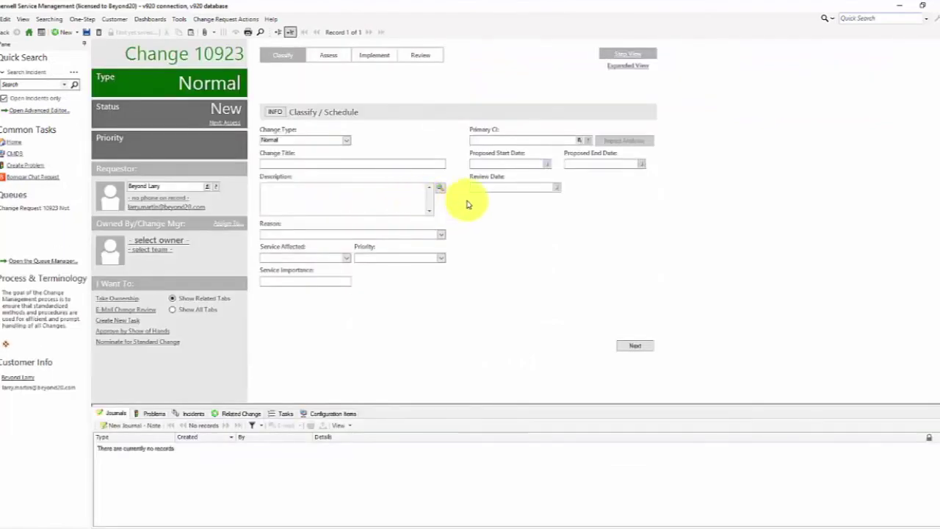
left_click(578, 140)
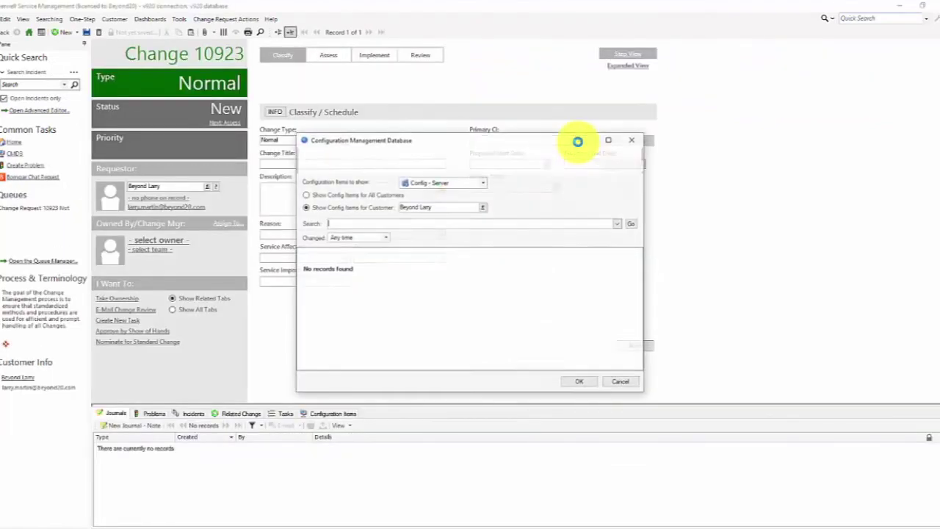
left_click(339, 194)
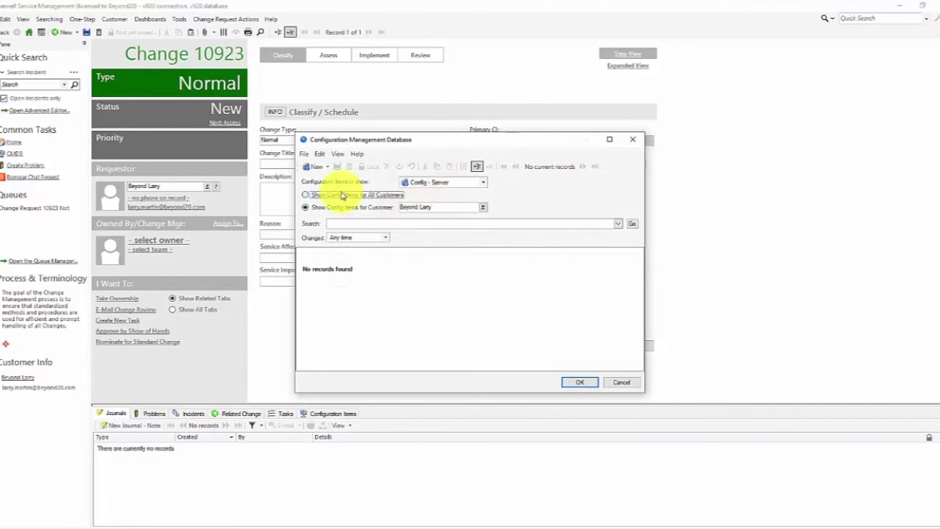
double_click(353, 297)
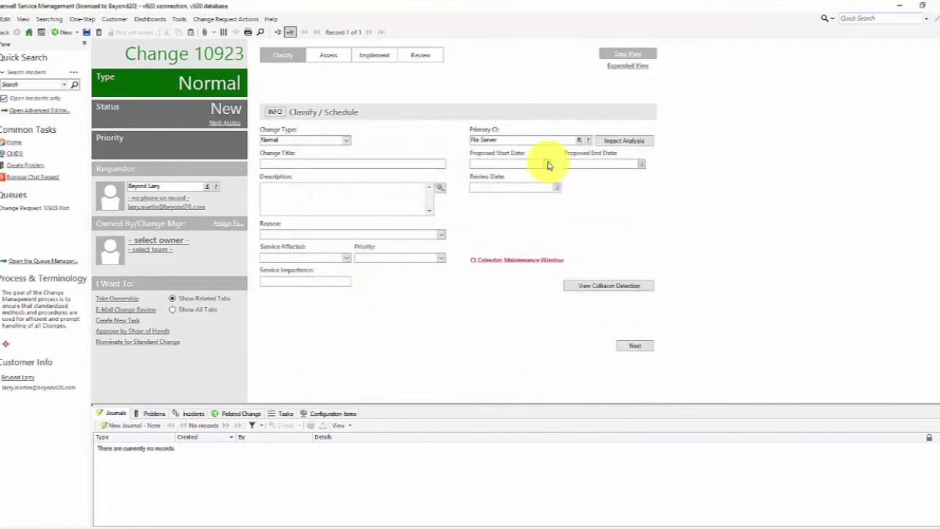
Set the change request's Proposed Start Date to 10/20/2017.
left_click(547, 164)
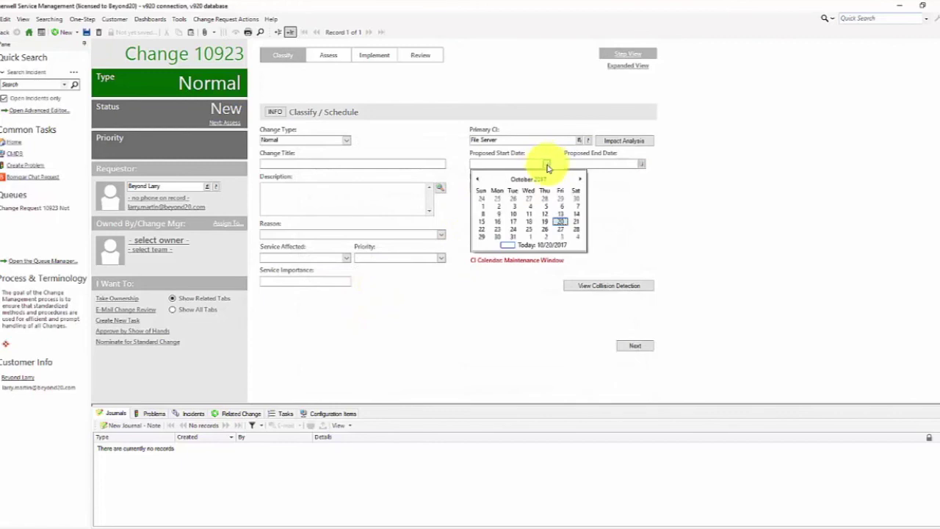
left_click(559, 224)
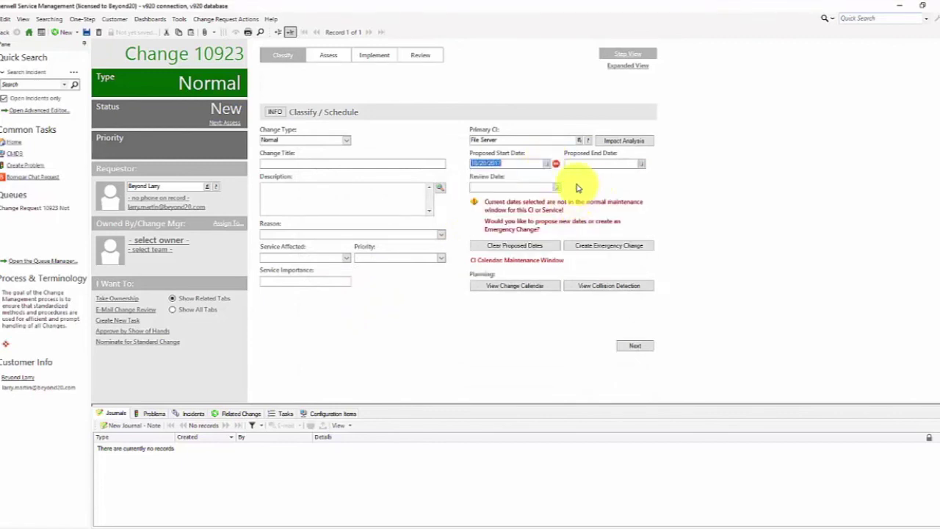